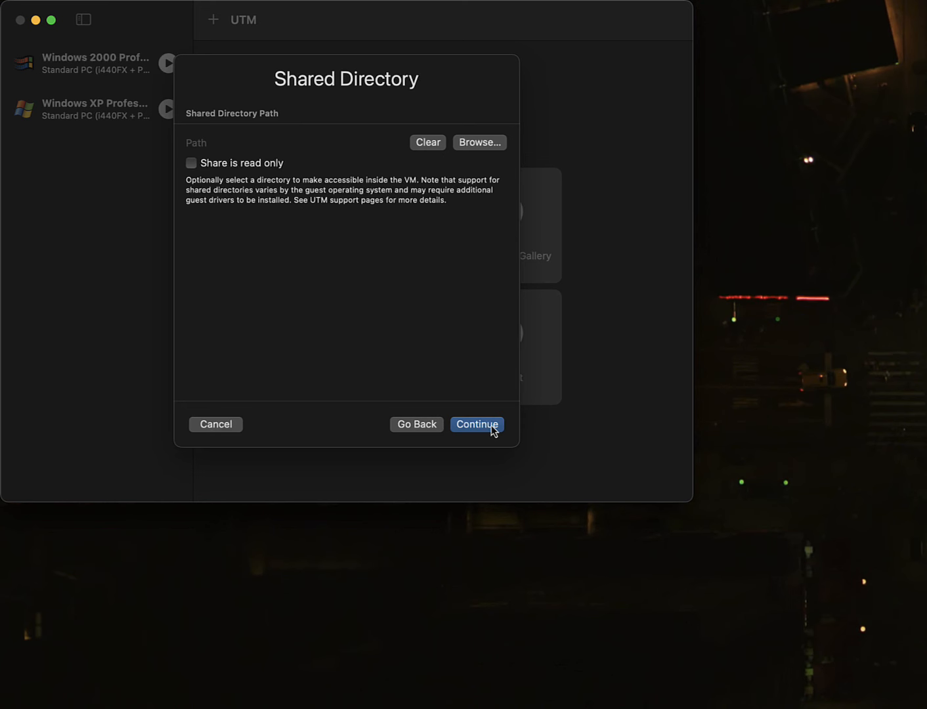
Continue past the shared directory setup, name the virtual machine TEST VM, and save it with Open VM Settings enabled
click(191, 164)
click(488, 428)
click(330, 110)
text(TEST VM)
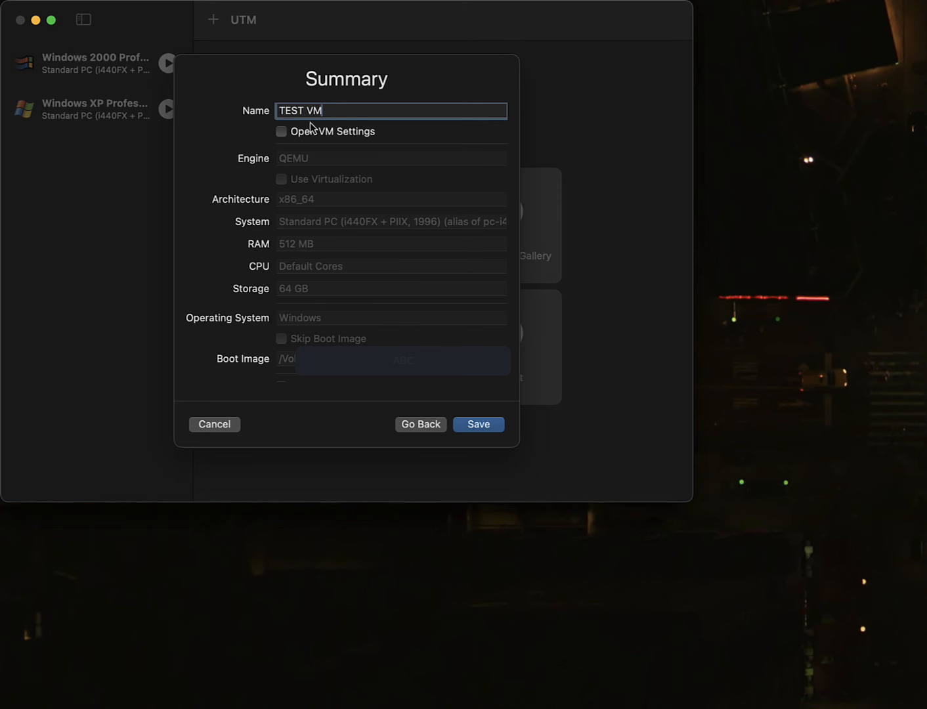
click(282, 134)
scroll(433, 318, up, 1)
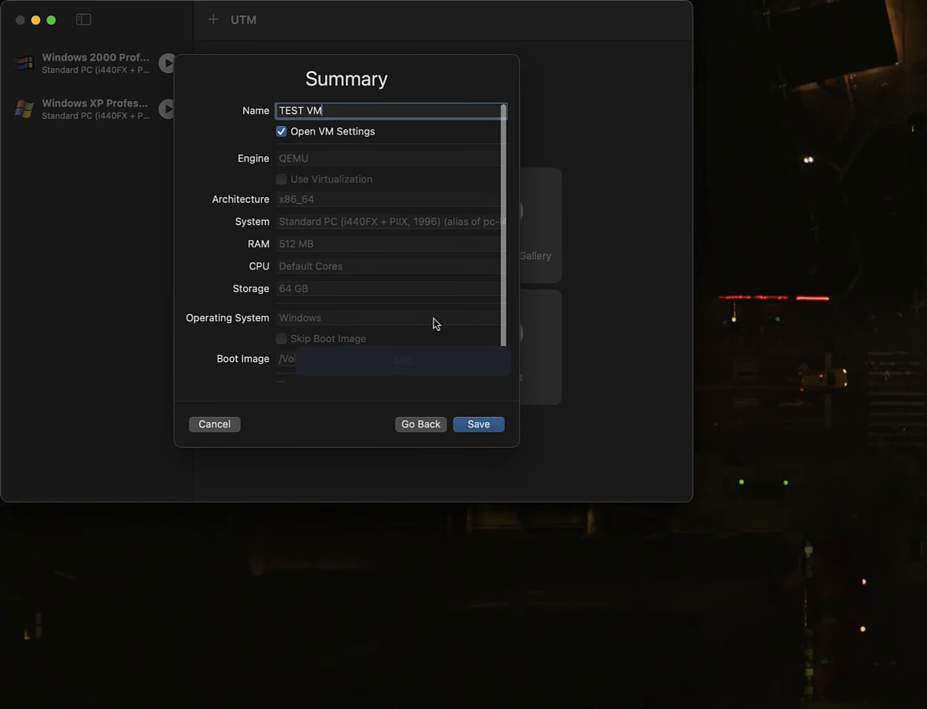
click(489, 427)
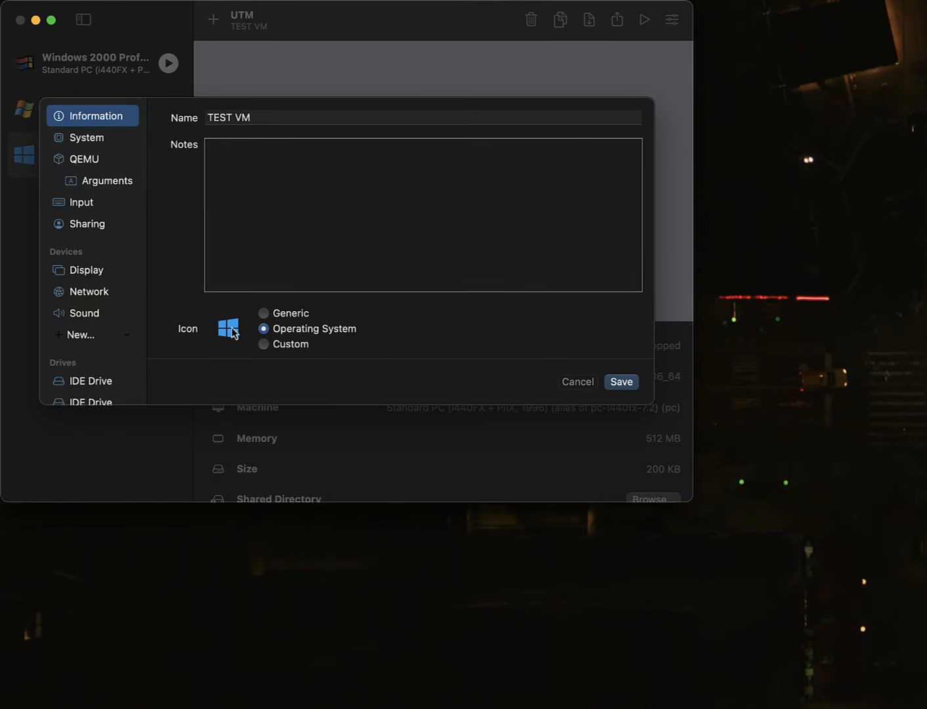
click(264, 344)
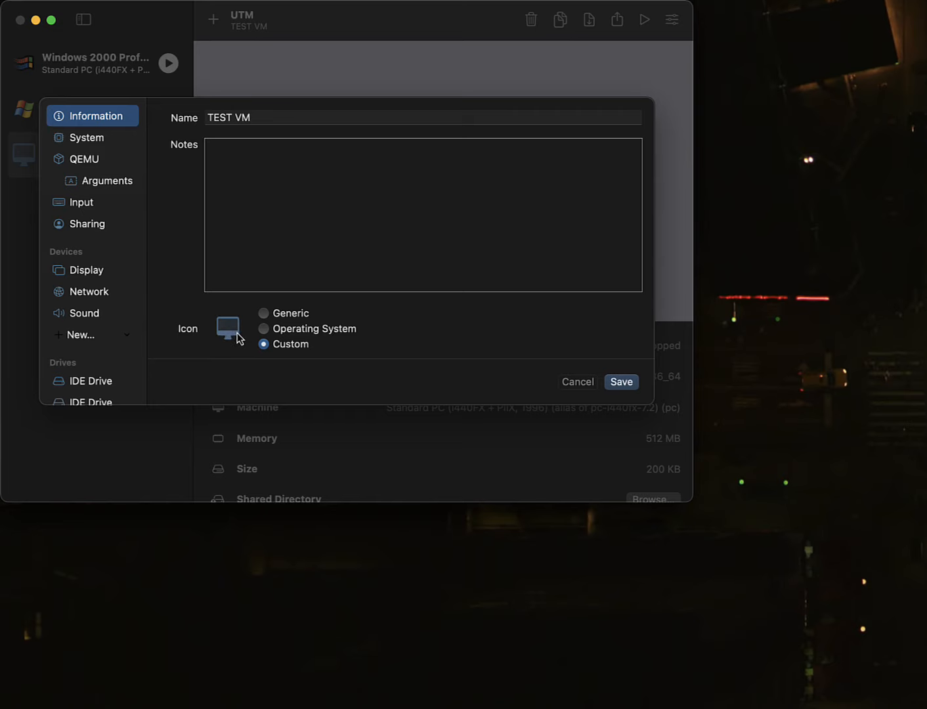
click(234, 336)
click(550, 400)
Set the icon type to Operating System, look through the built-in icons without picking one, and save the VM settings
click(274, 318)
click(263, 328)
click(227, 334)
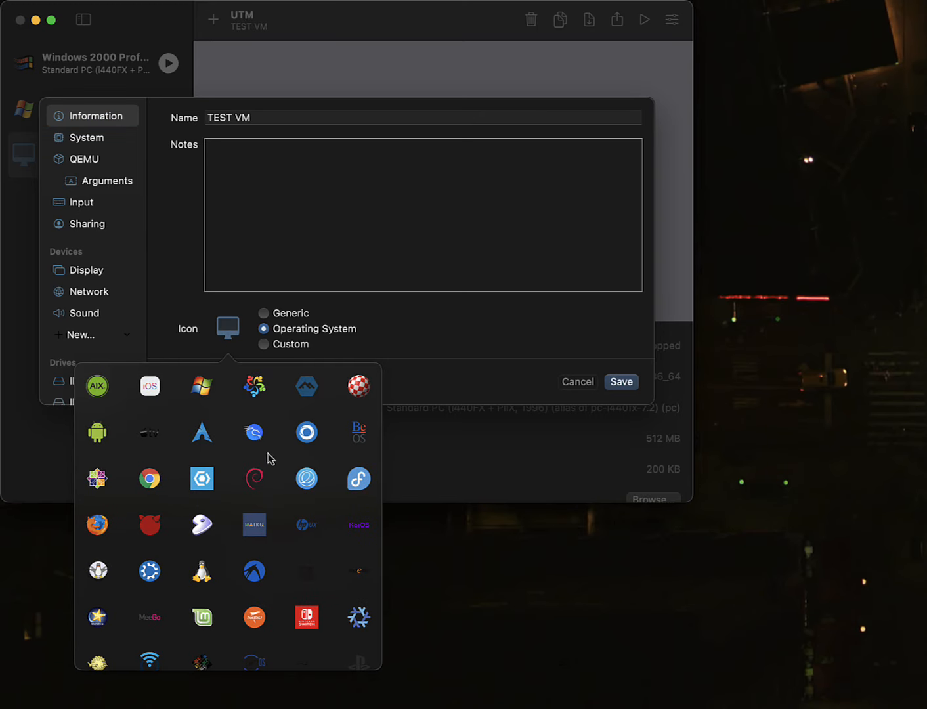
scroll(267, 457, down, 1)
scroll(266, 456, down, 5)
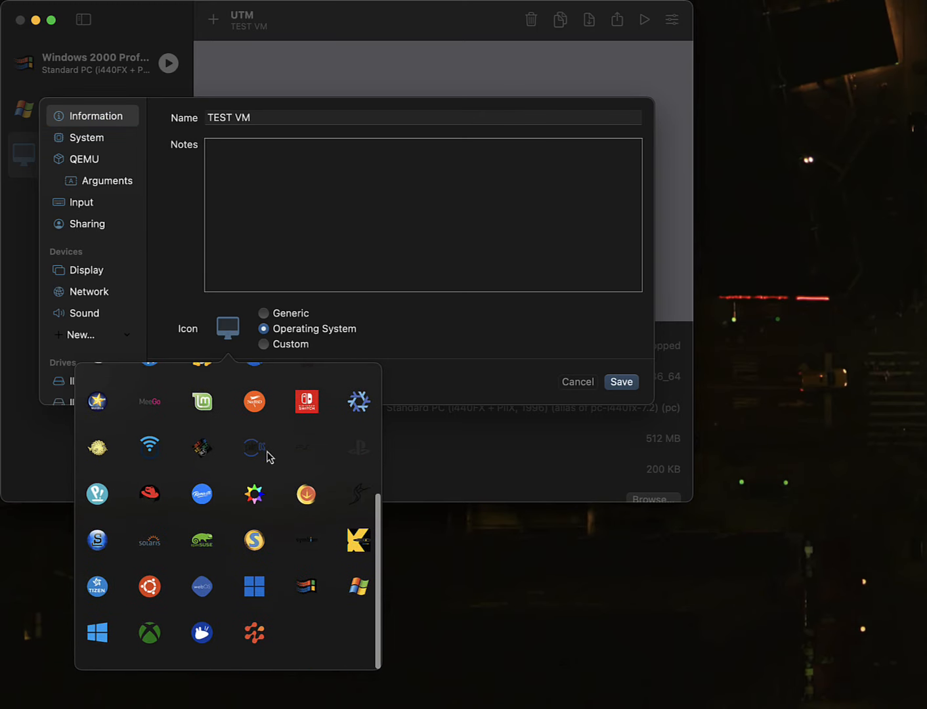
scroll(266, 456, up, 6)
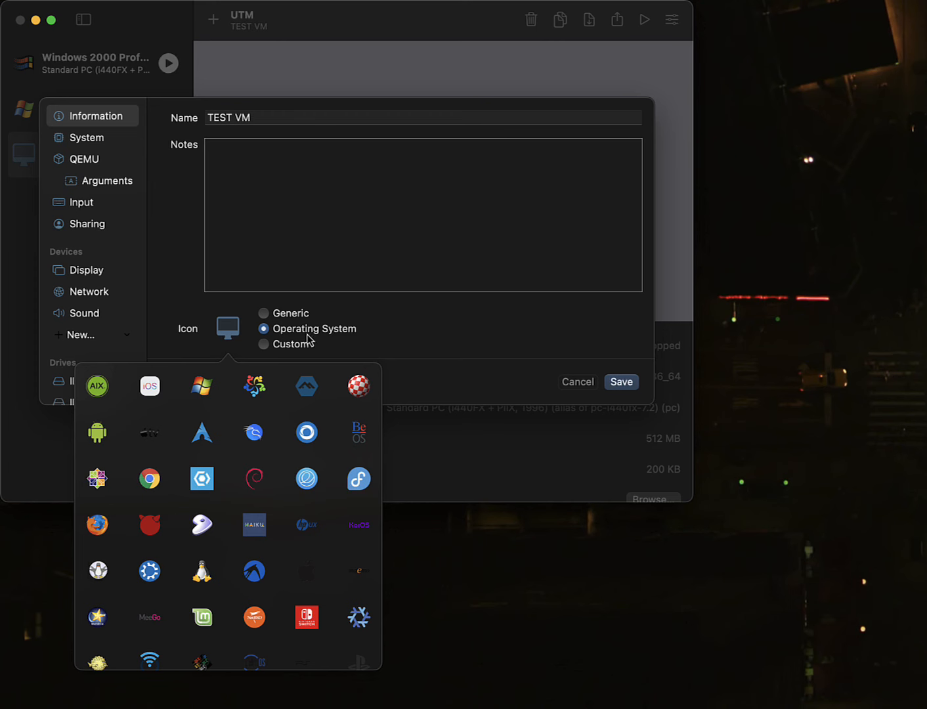
click(426, 349)
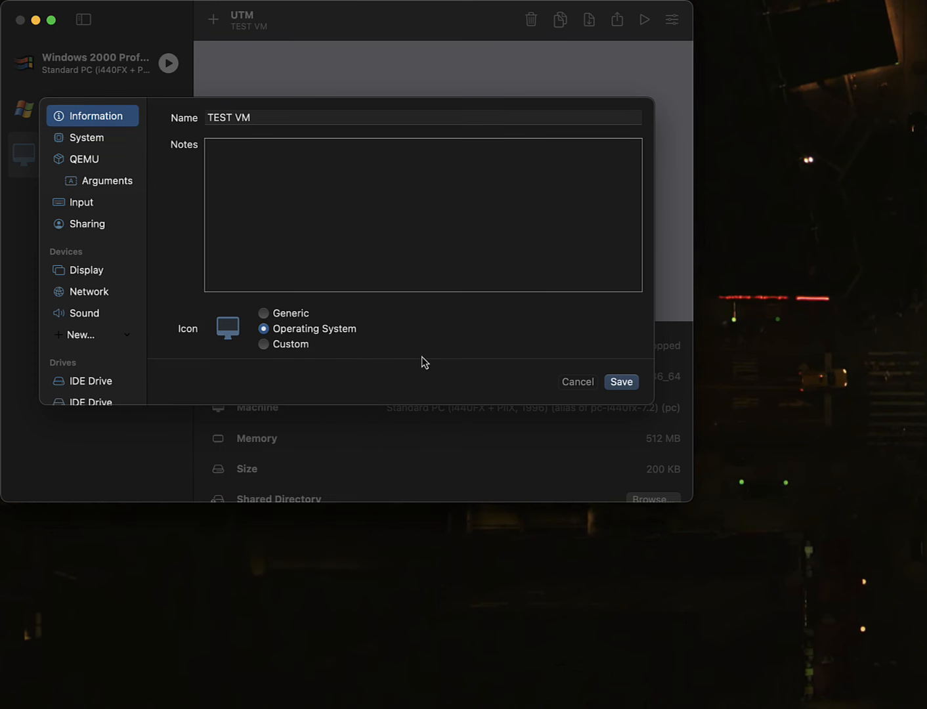
click(621, 382)
Reopen the TEST VM settings and review the System hardware options, including the available machine types
right_click(62, 164)
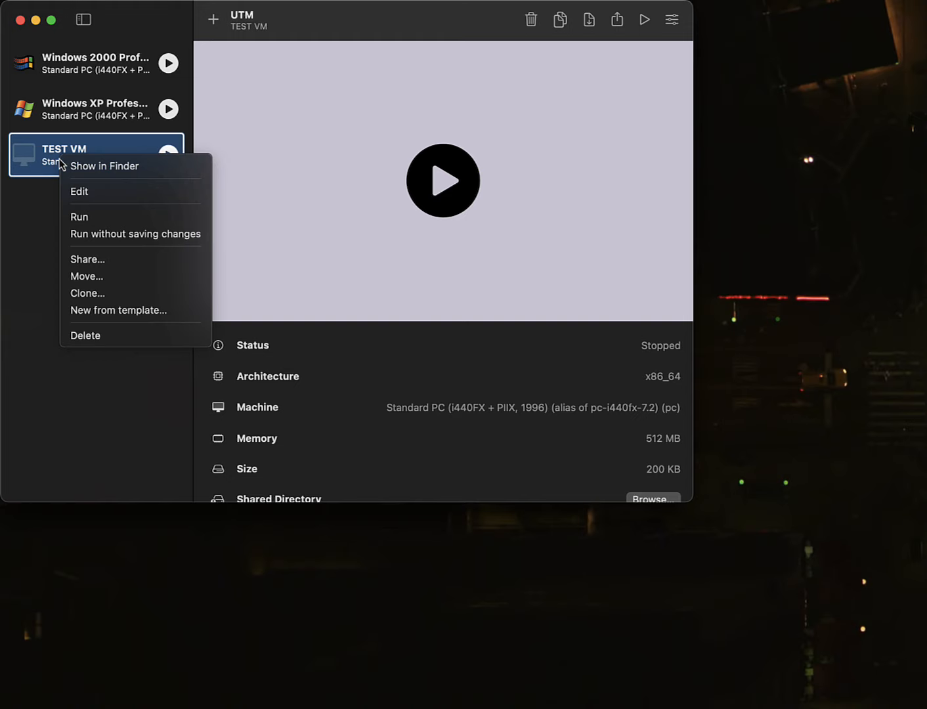
click(96, 193)
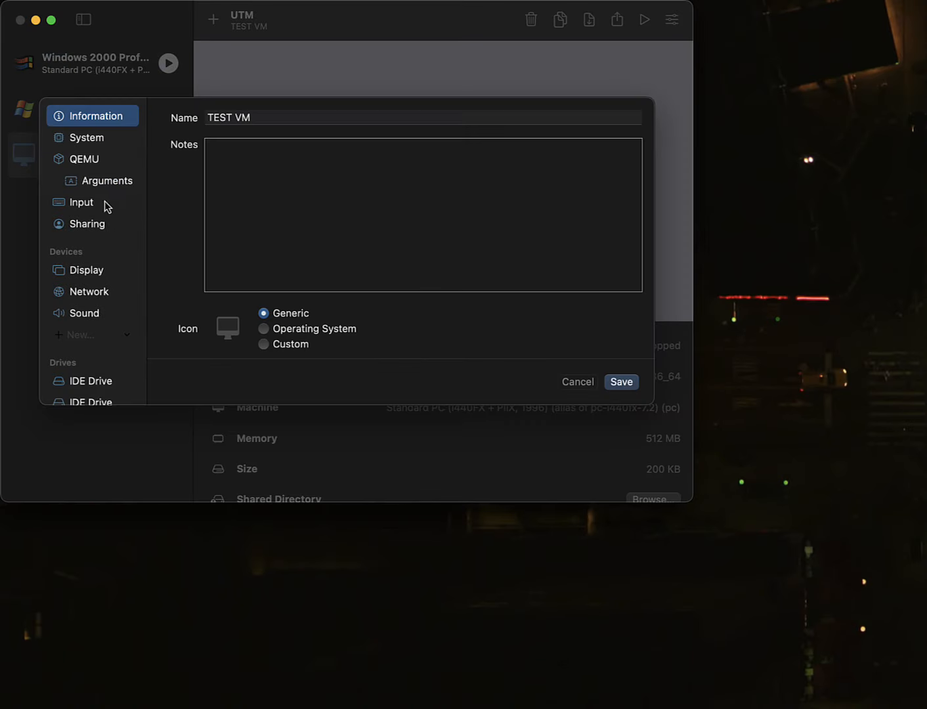
click(89, 144)
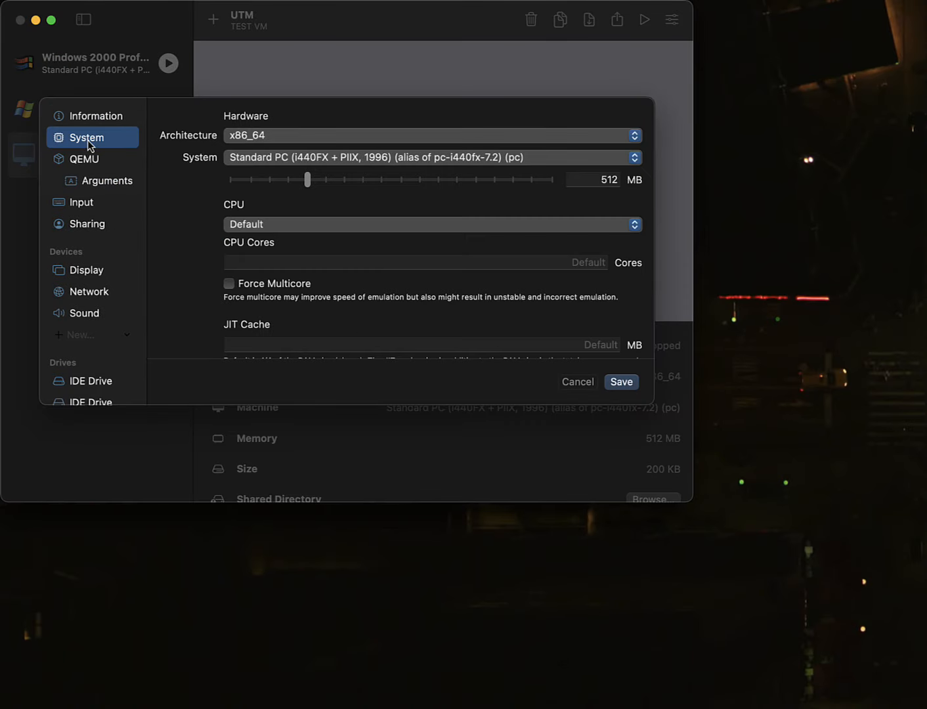
click(244, 161)
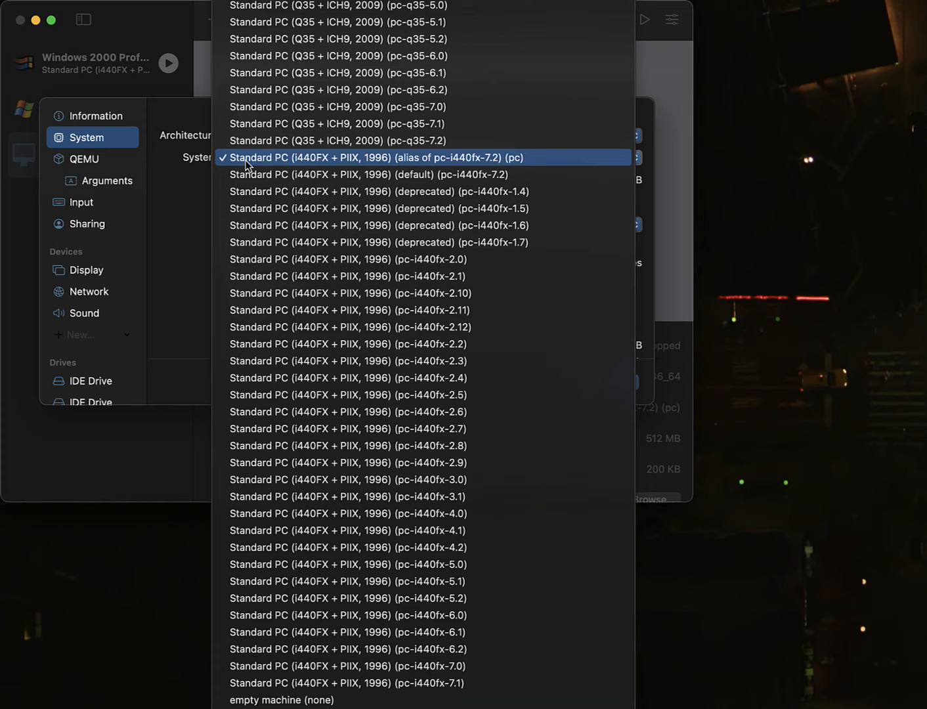
click(174, 164)
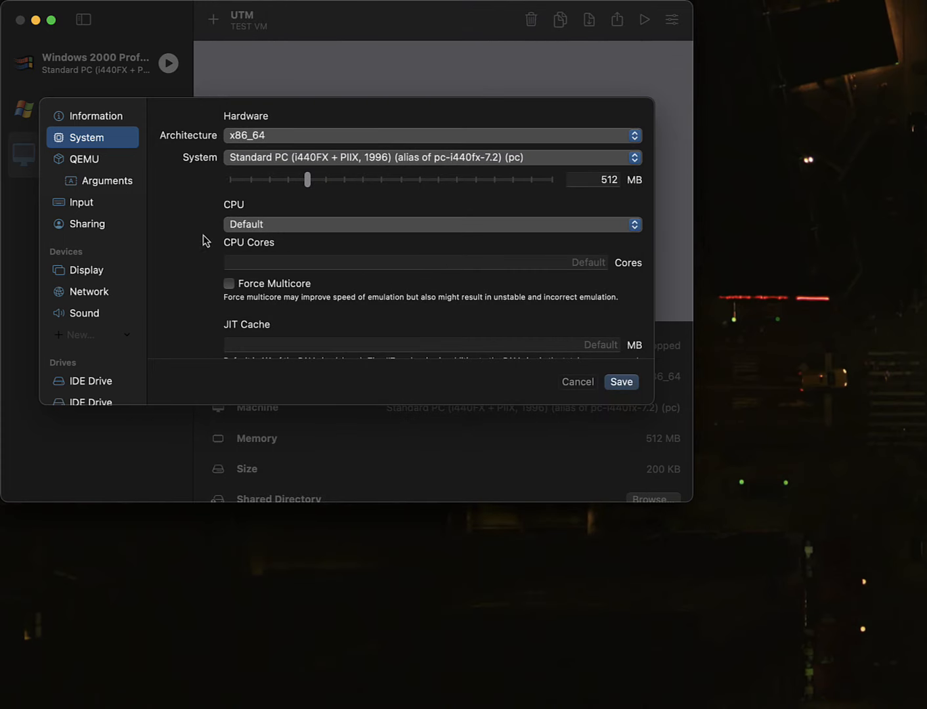
scroll(237, 249, down, 2)
Enable Force PS/2 controller in the QEMU tweaks and set the input USB Support to USB 2.0
click(87, 162)
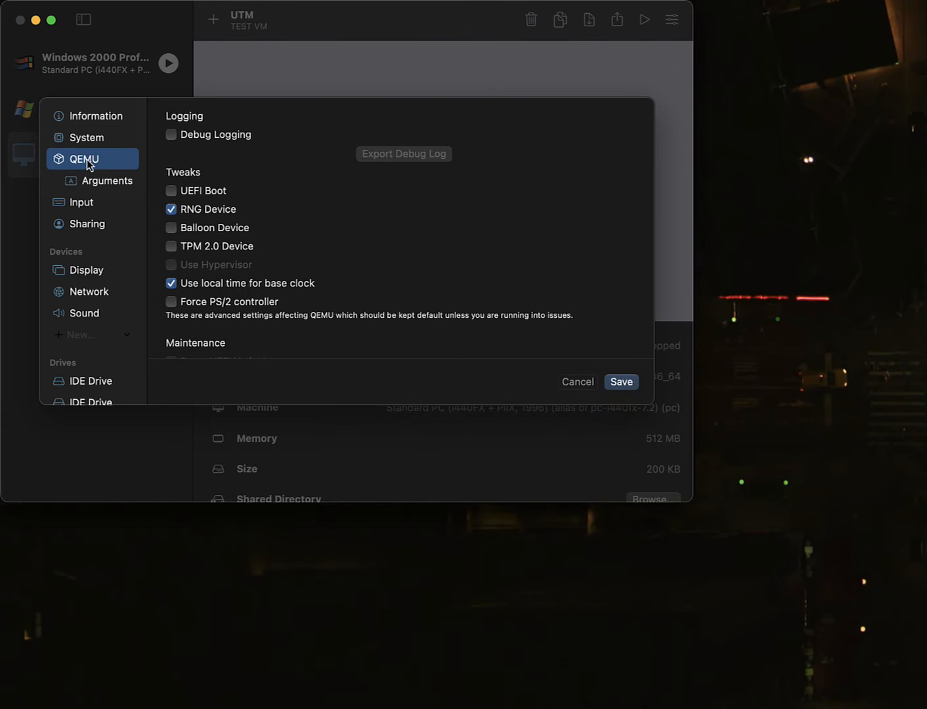
click(171, 303)
scroll(188, 249, down, 5)
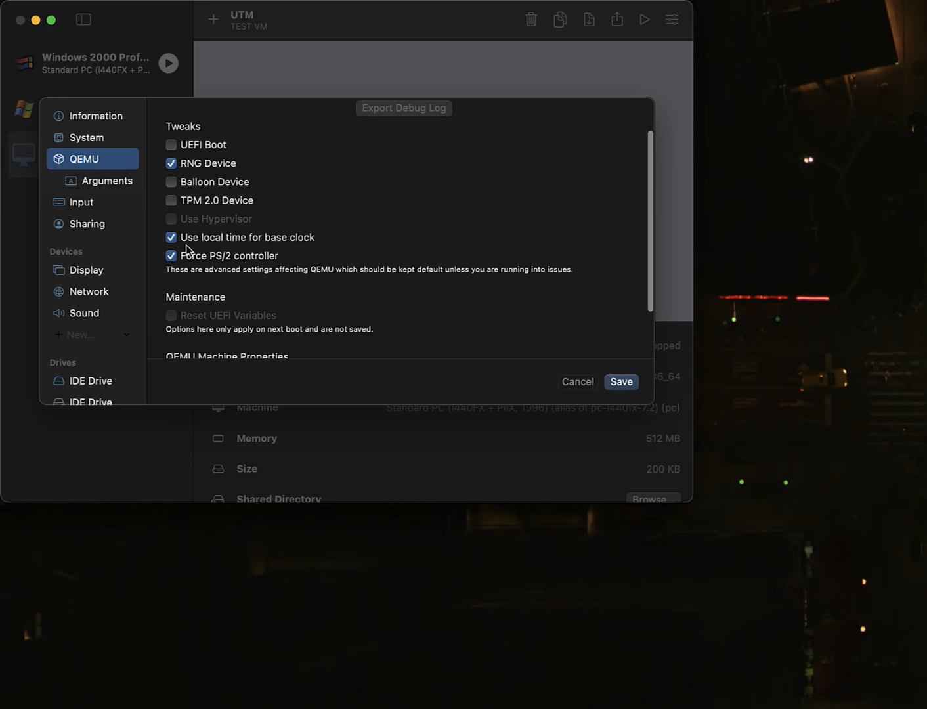
click(81, 203)
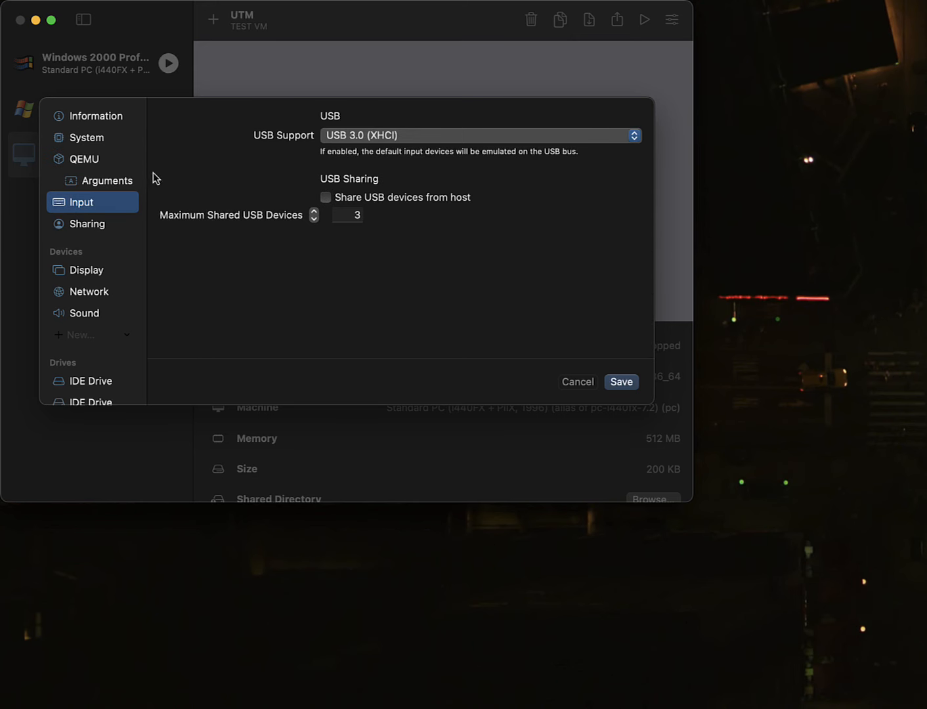
click(358, 138)
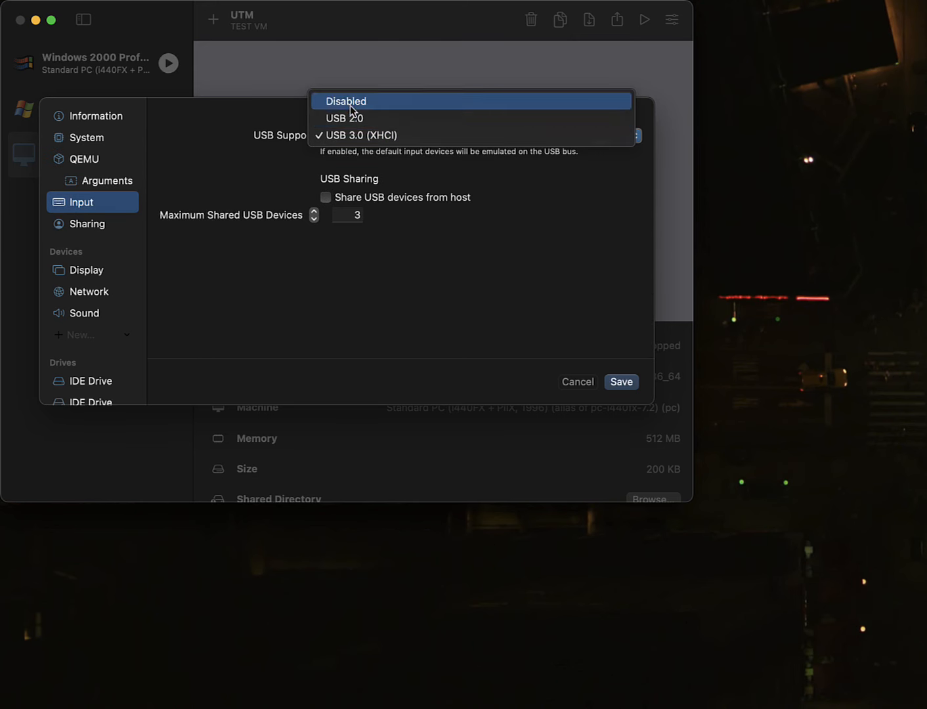
click(350, 119)
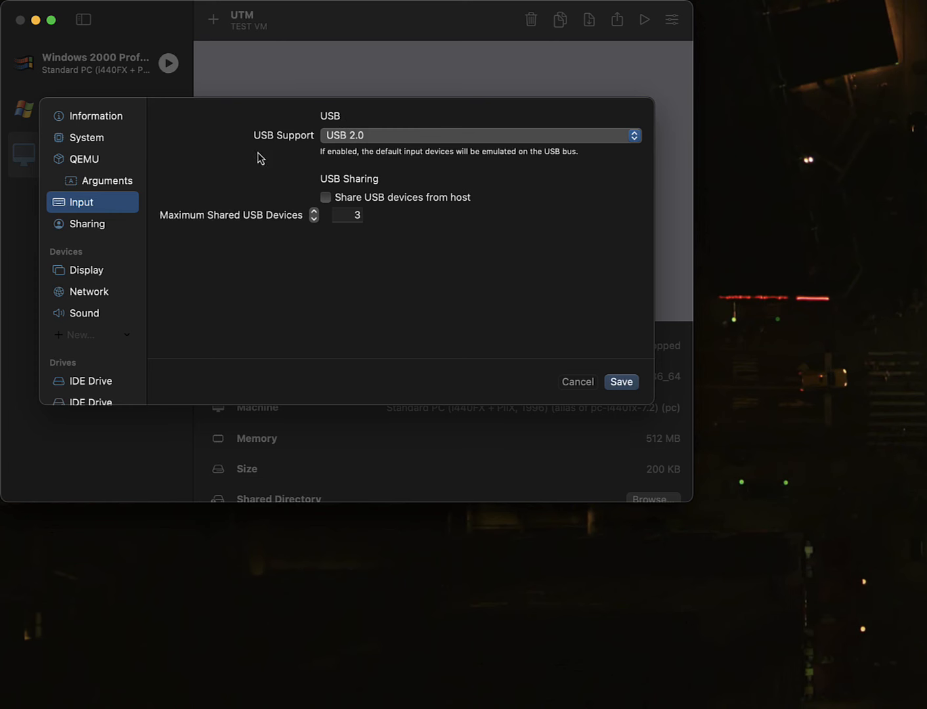
Check the sharing options and set the emulated display card to Spice QXL GPU (primary, vga compatible) (qxl-vga)
click(110, 225)
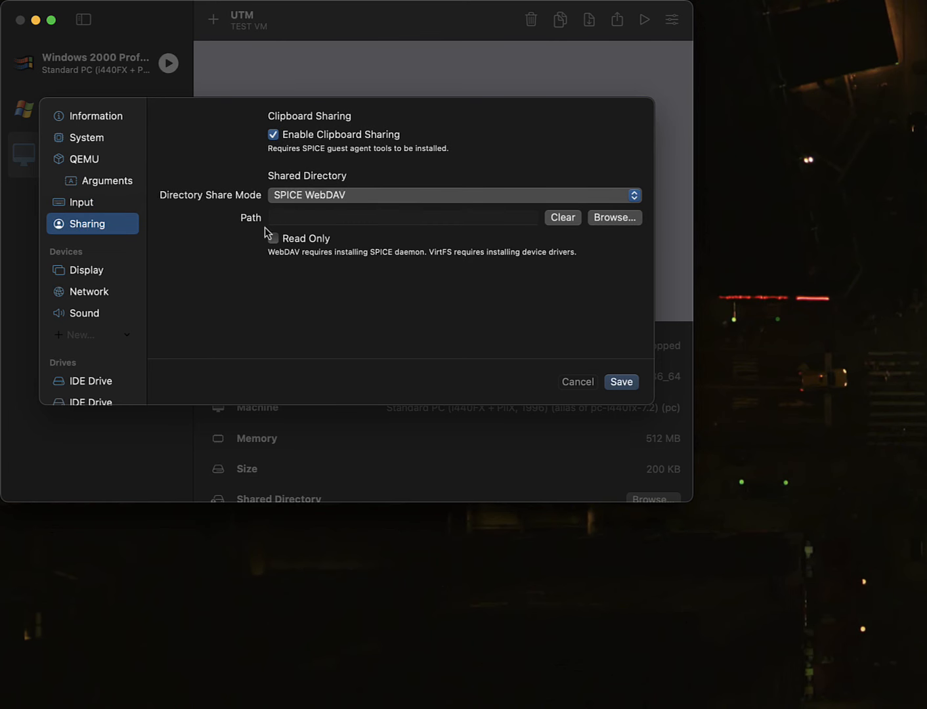
click(108, 277)
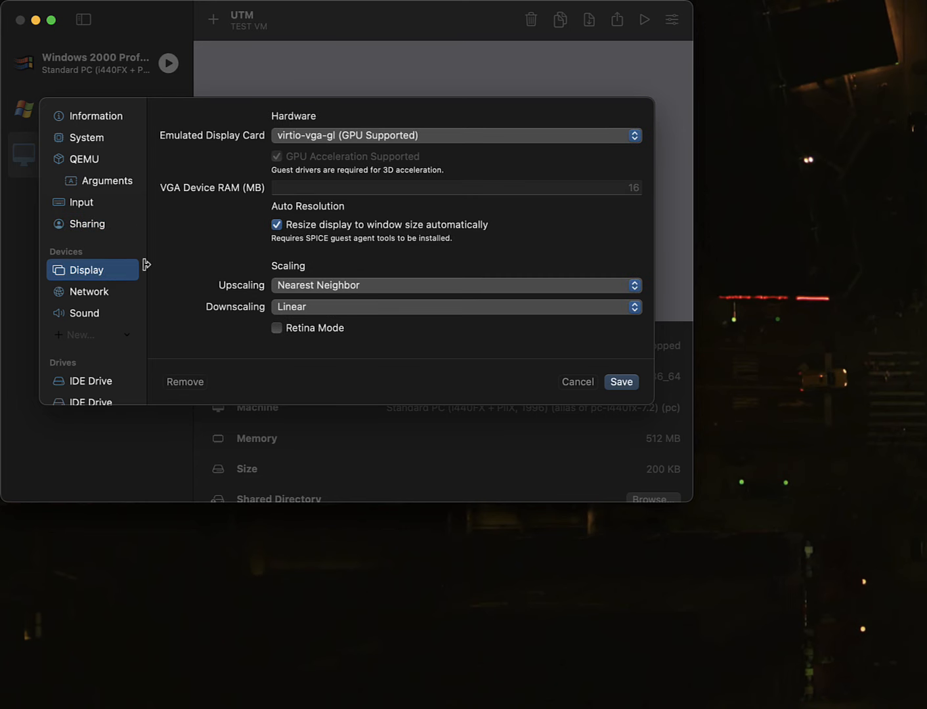
click(324, 134)
mouse_move(371, 0)
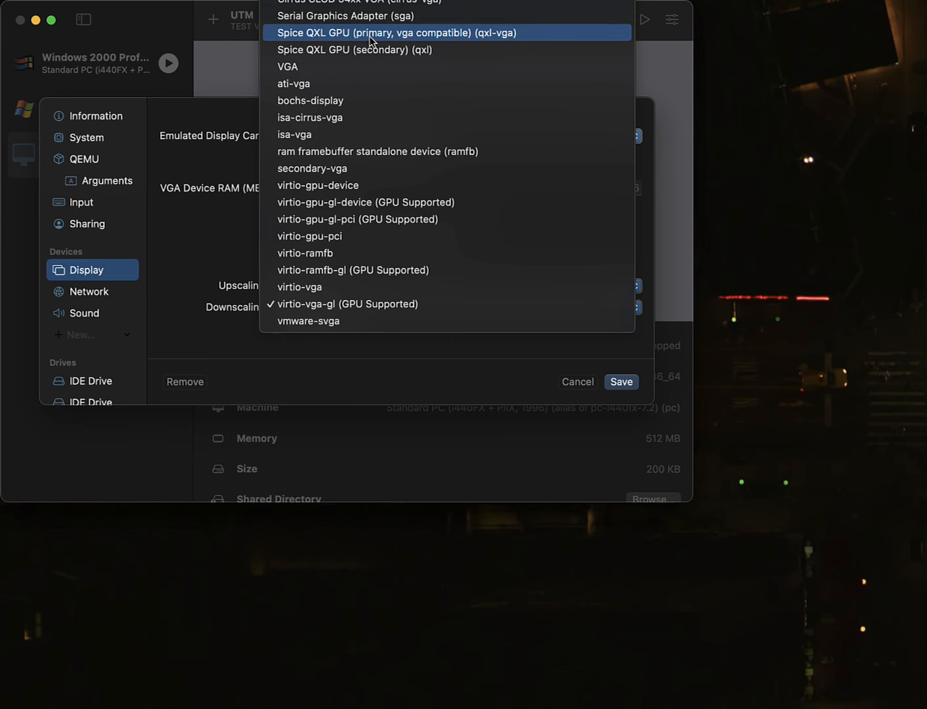
click(525, 38)
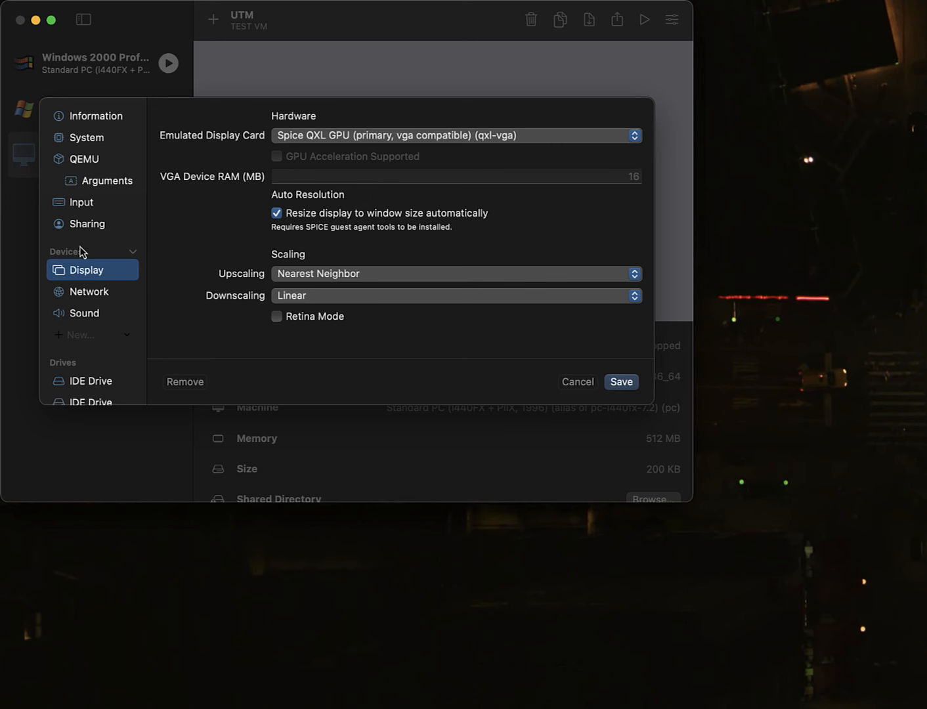
Review the VM's network settings and the available emulated audio cards
click(94, 297)
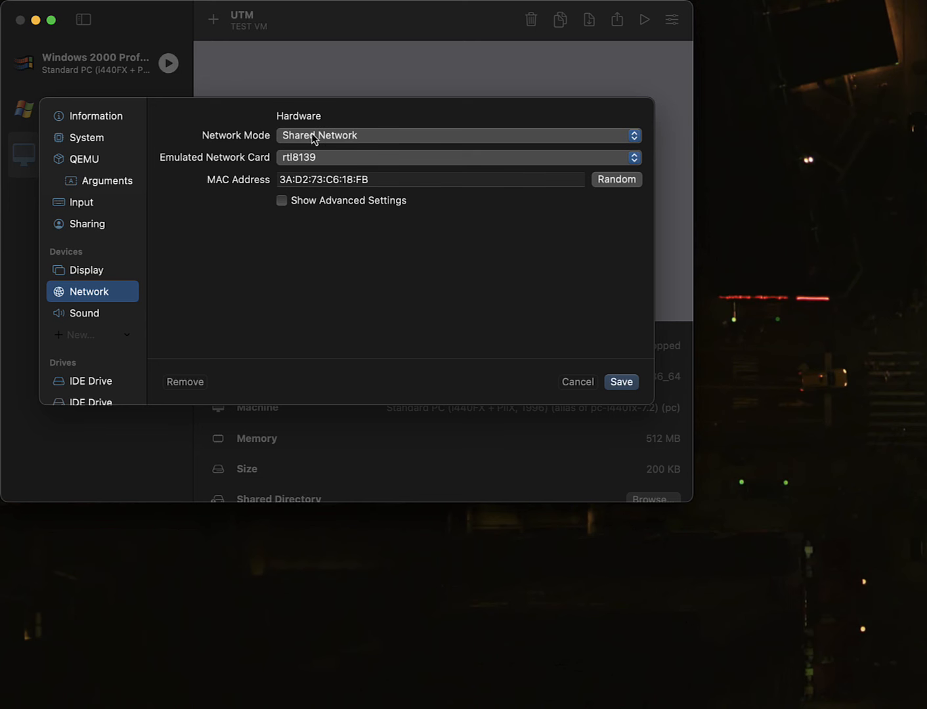
click(102, 313)
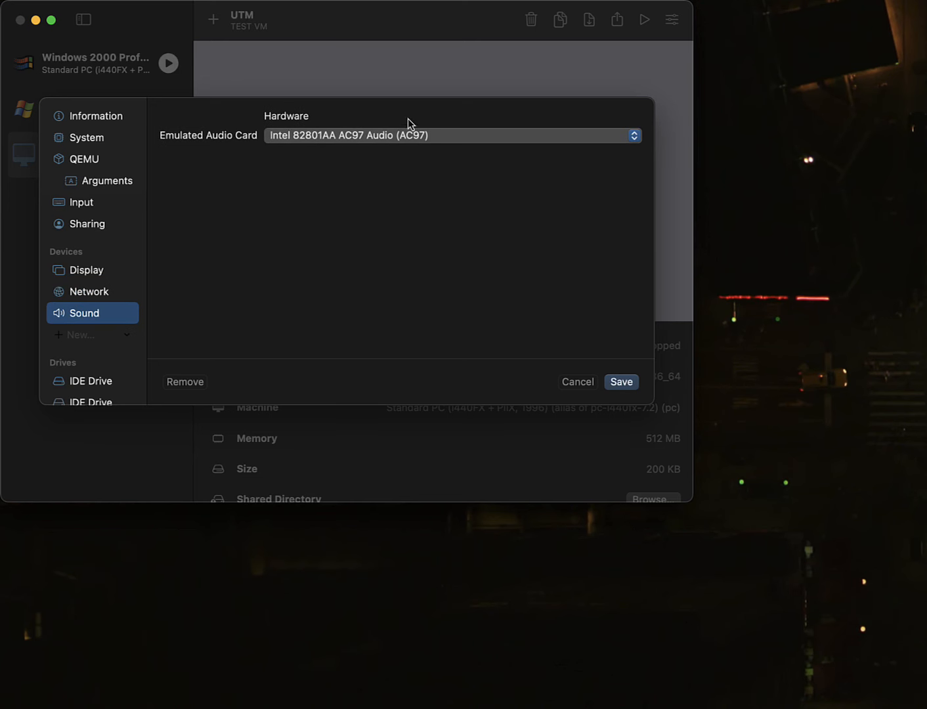
click(353, 139)
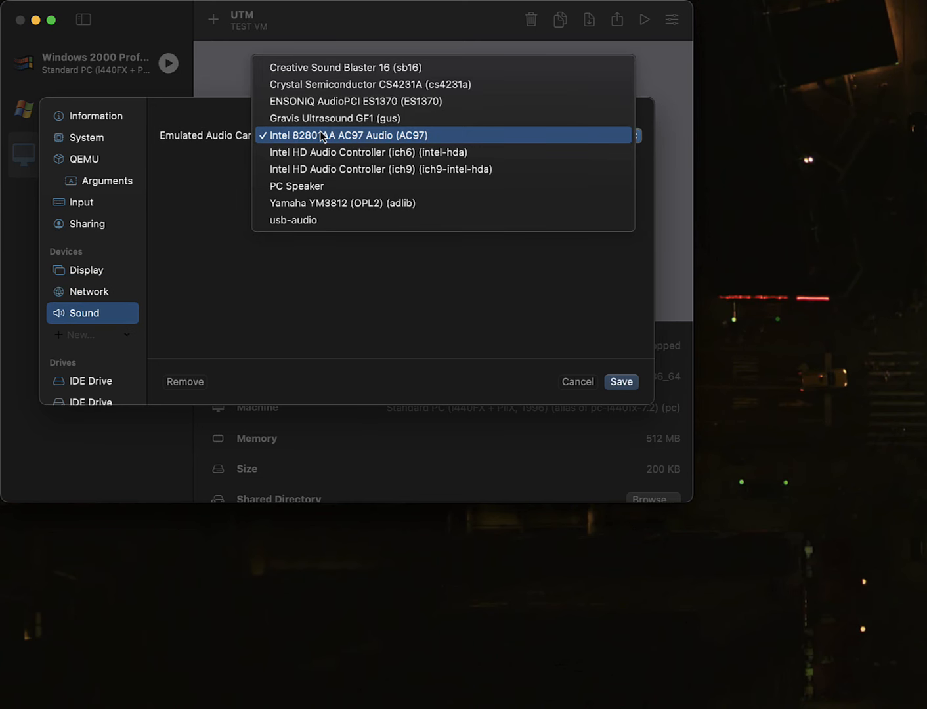
click(209, 145)
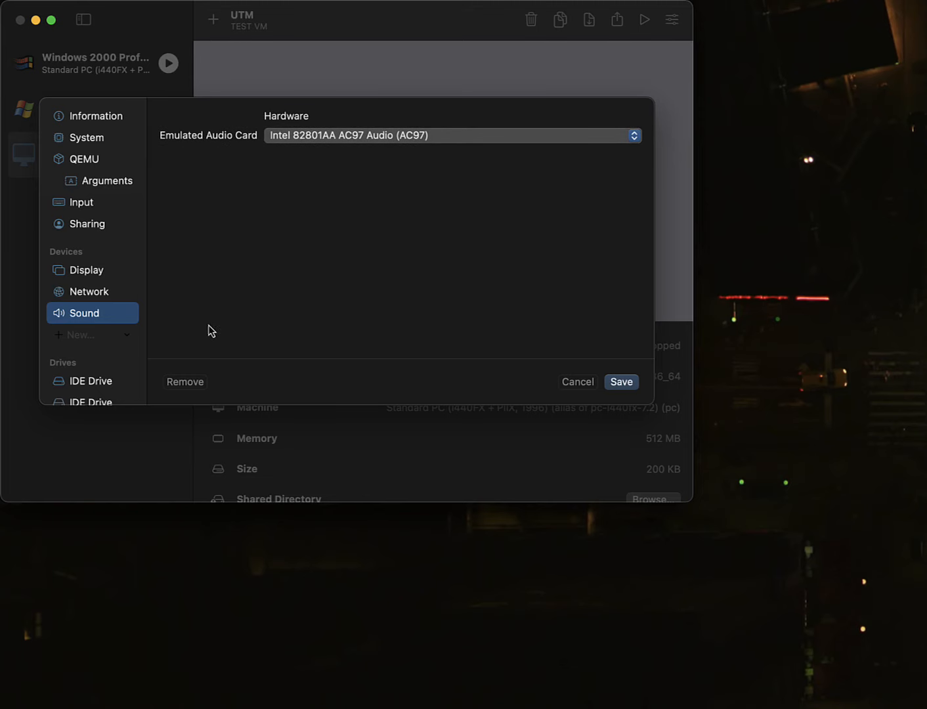
Save the VM settings, start TEST VM, and move its display window higher on the screen
click(621, 382)
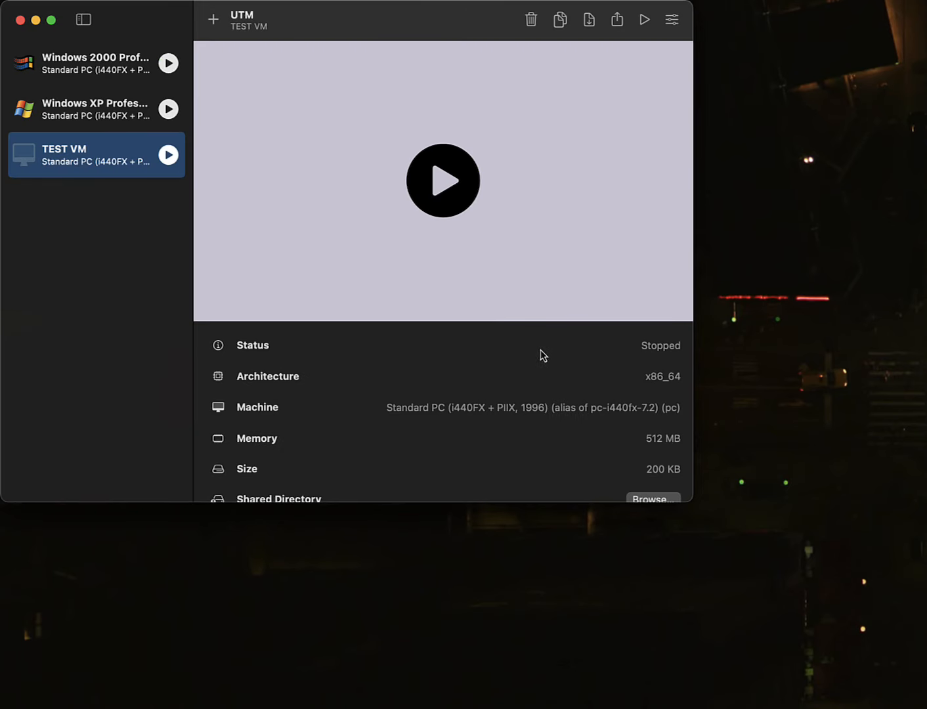
click(436, 183)
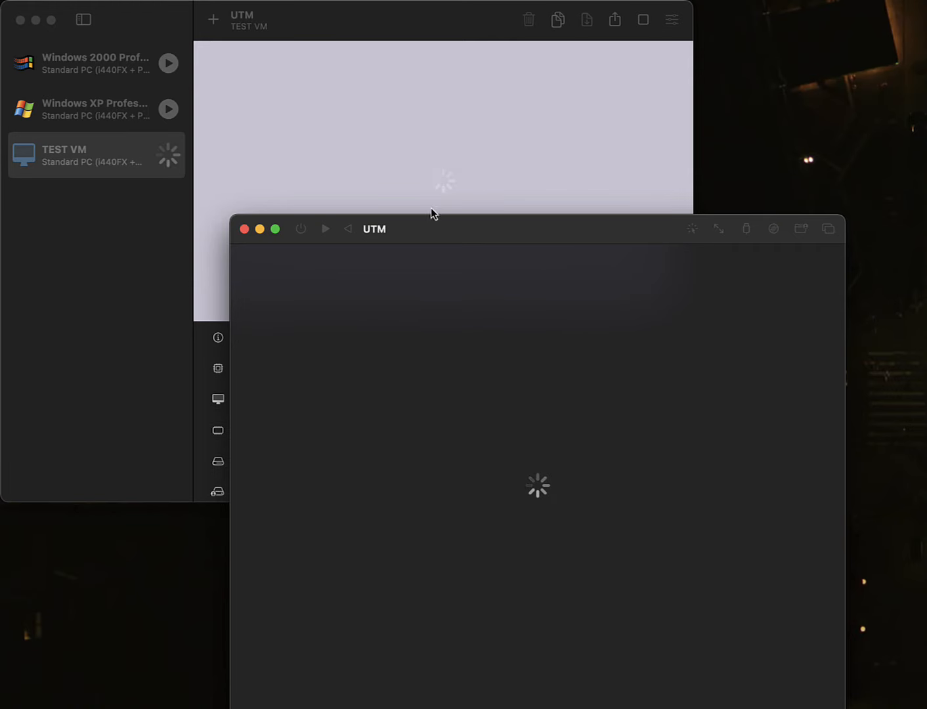
drag(440, 246, 397, 59)
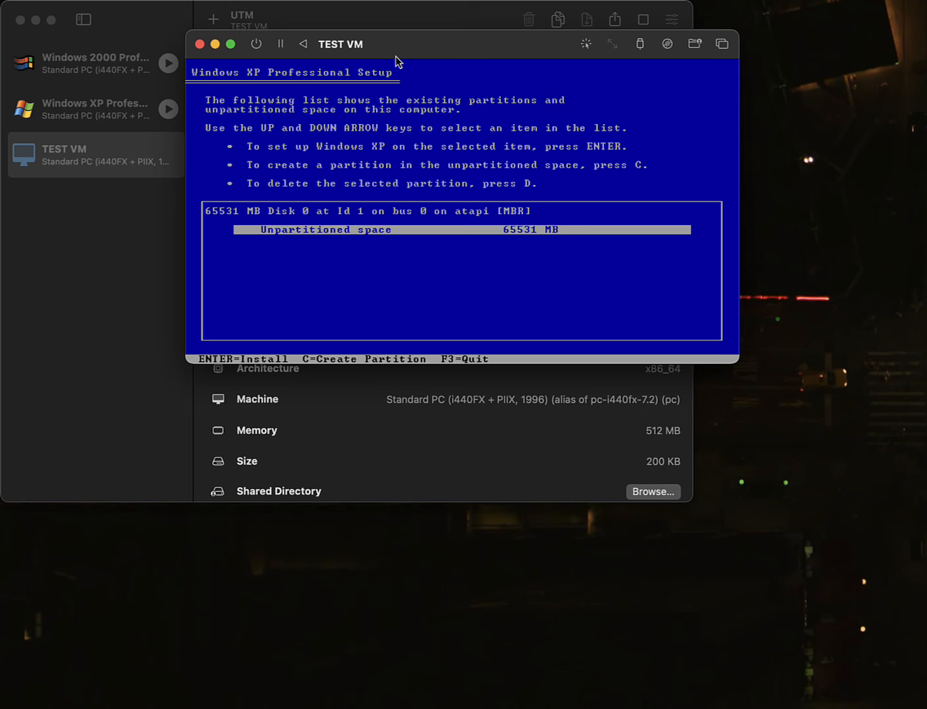
Create a 65523 MB partition in the unpartitioned space and install Windows XP on it using the quick NTFS format
key(c)
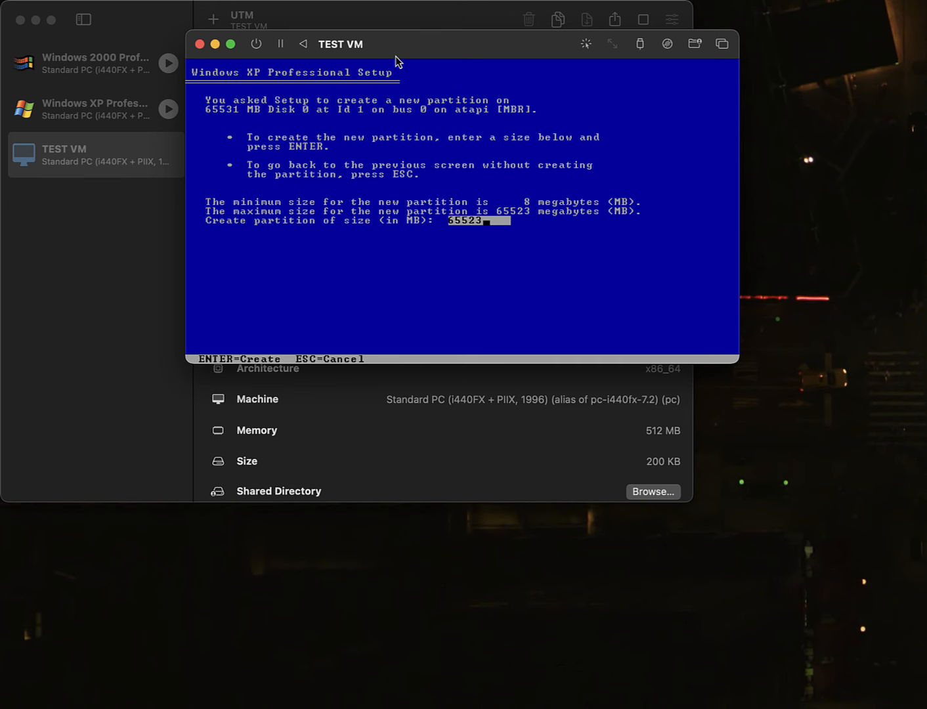
key(Return)
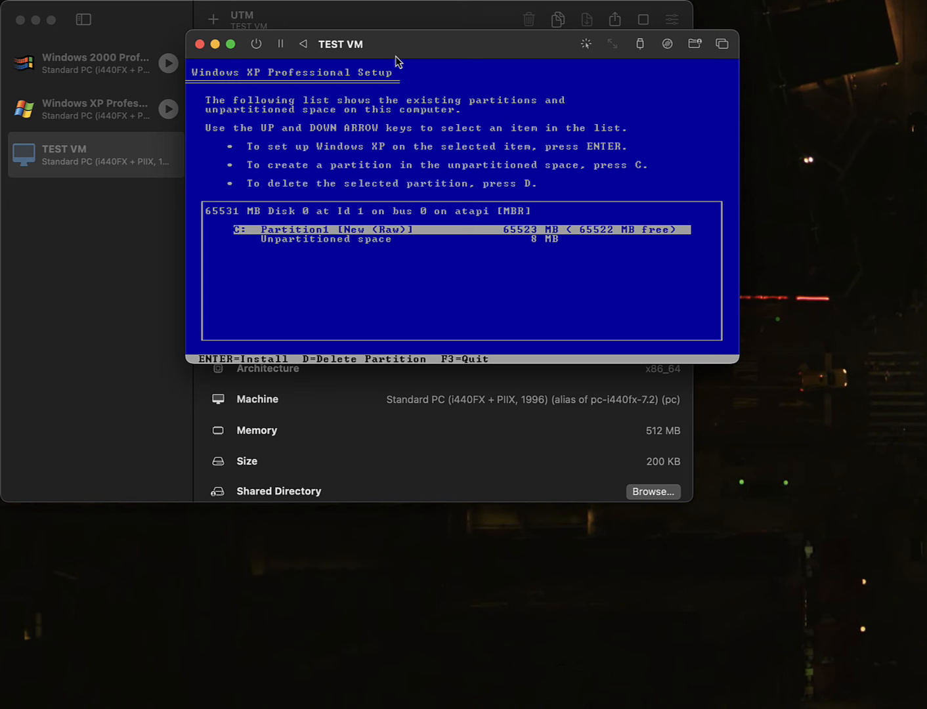
key(Return)
key(Up)
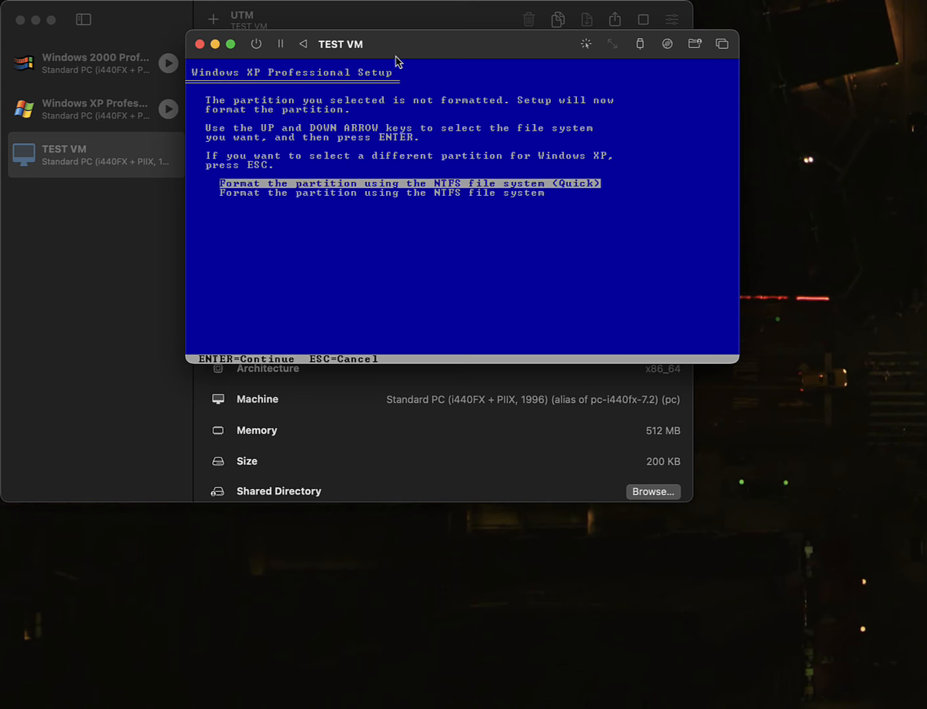
key(Return)
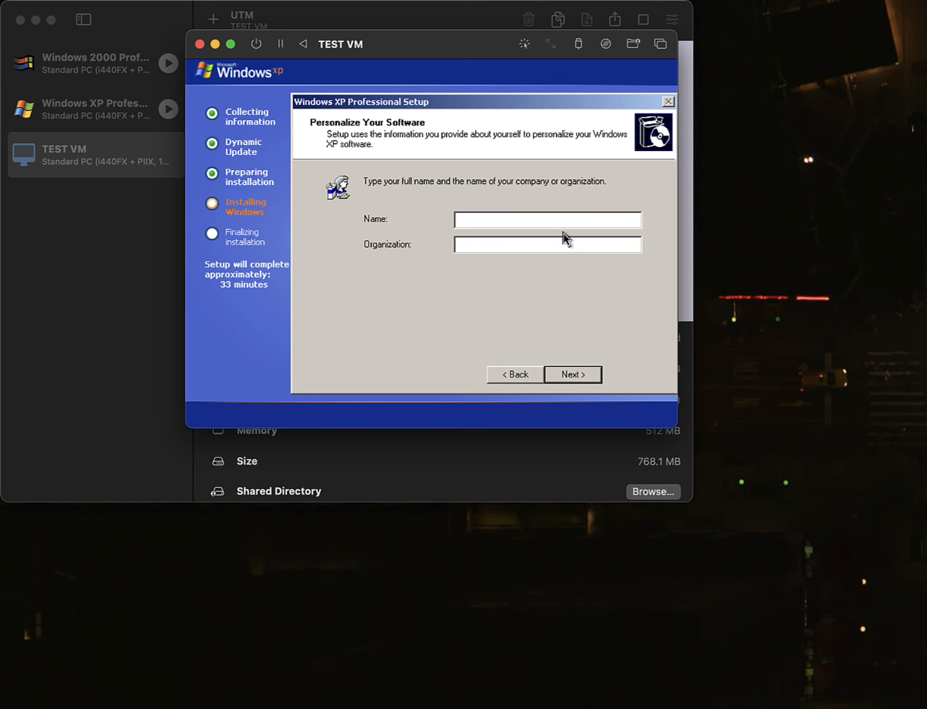
Enter the owner's full name on the personalization page, leave Organization blank, and continue the setup
text(Duran Medine)
click(578, 375)
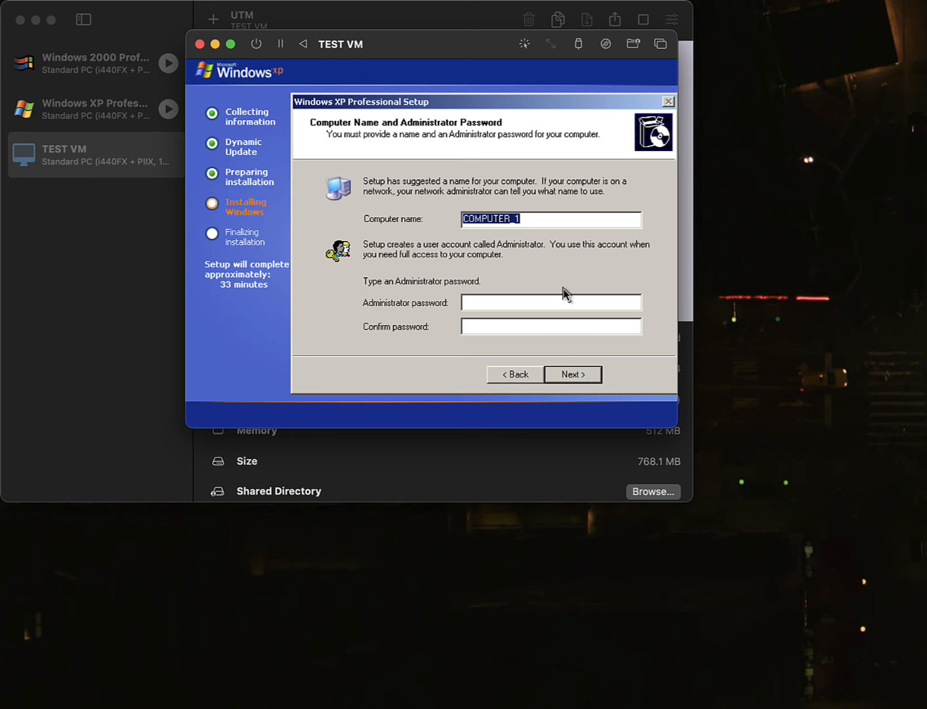
Set the computer name to TEST-VM, leave the Administrator password blank, and continue the setup
text(TEST-VM)
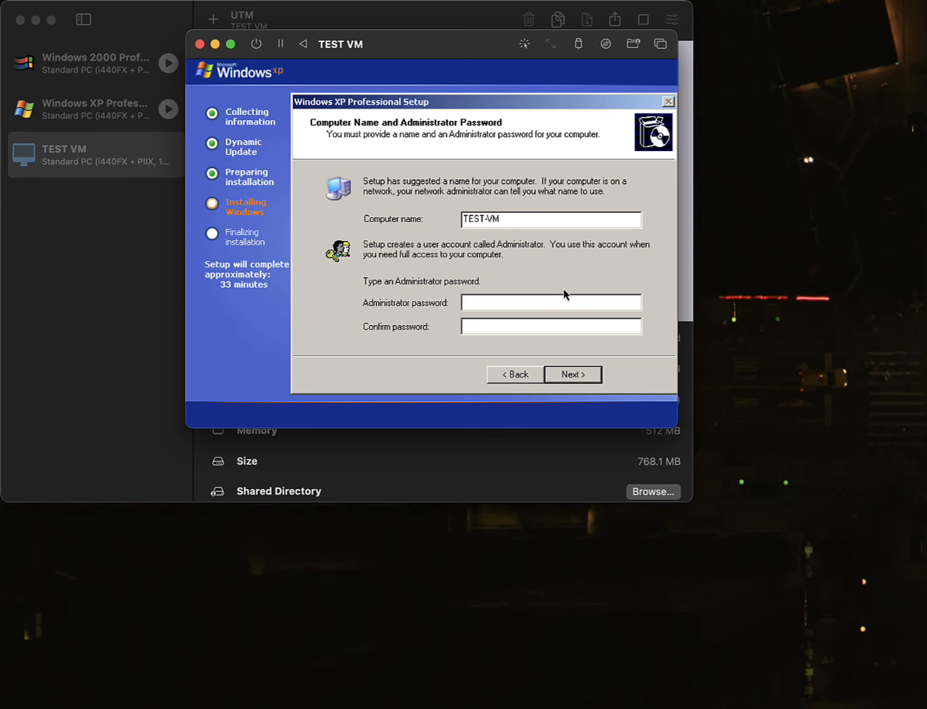
key(Tab)
click(583, 378)
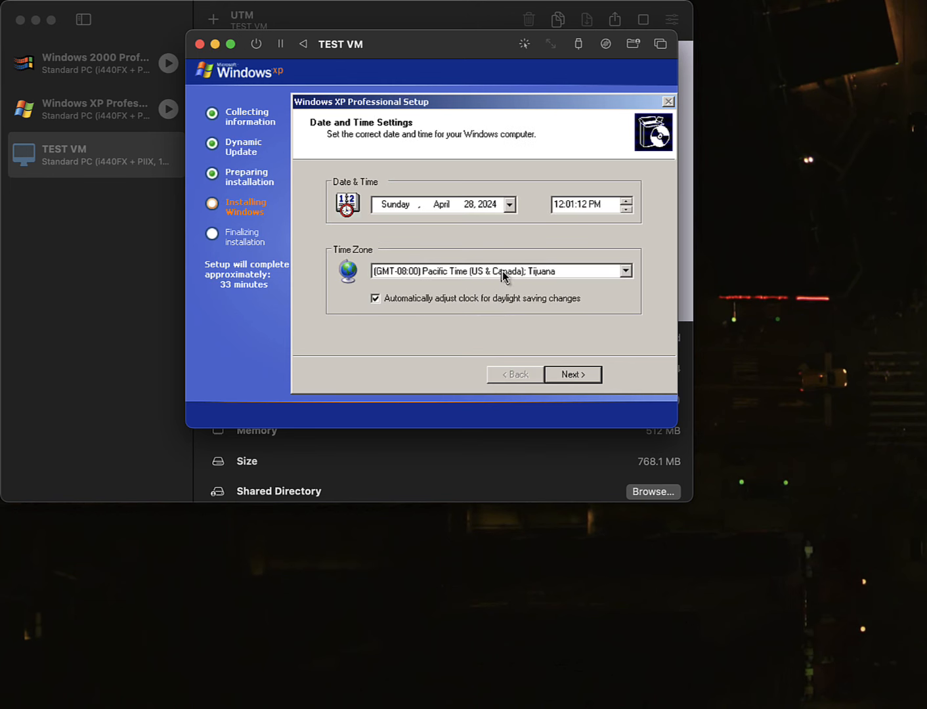
Set the time zone to (GMT-06:00) Central Time (US & Canada) and continue the setup
click(502, 271)
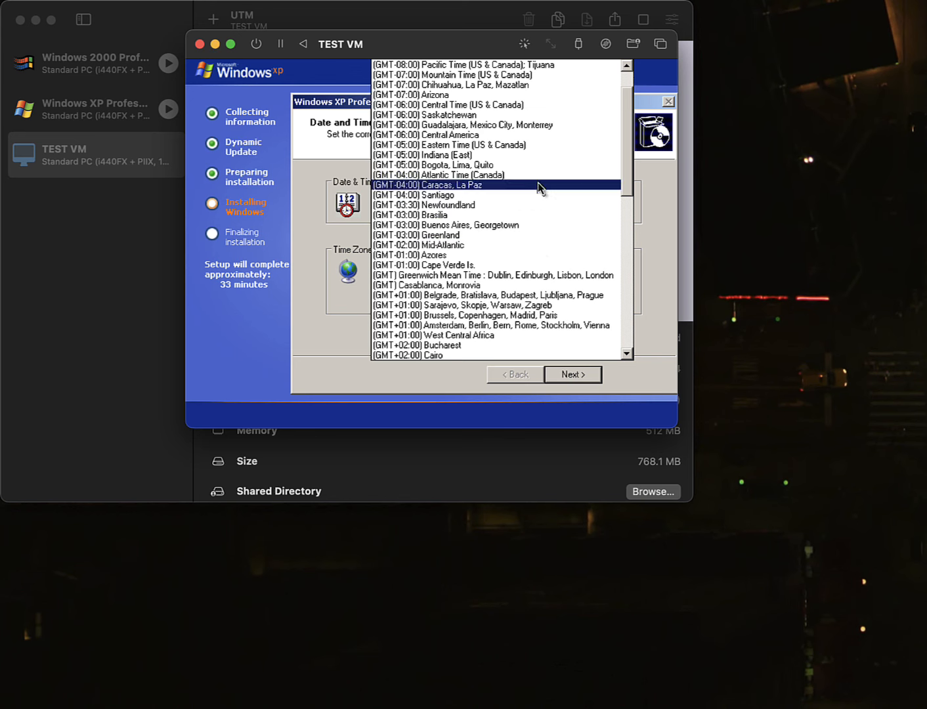
scroll(622, 164, up, 2)
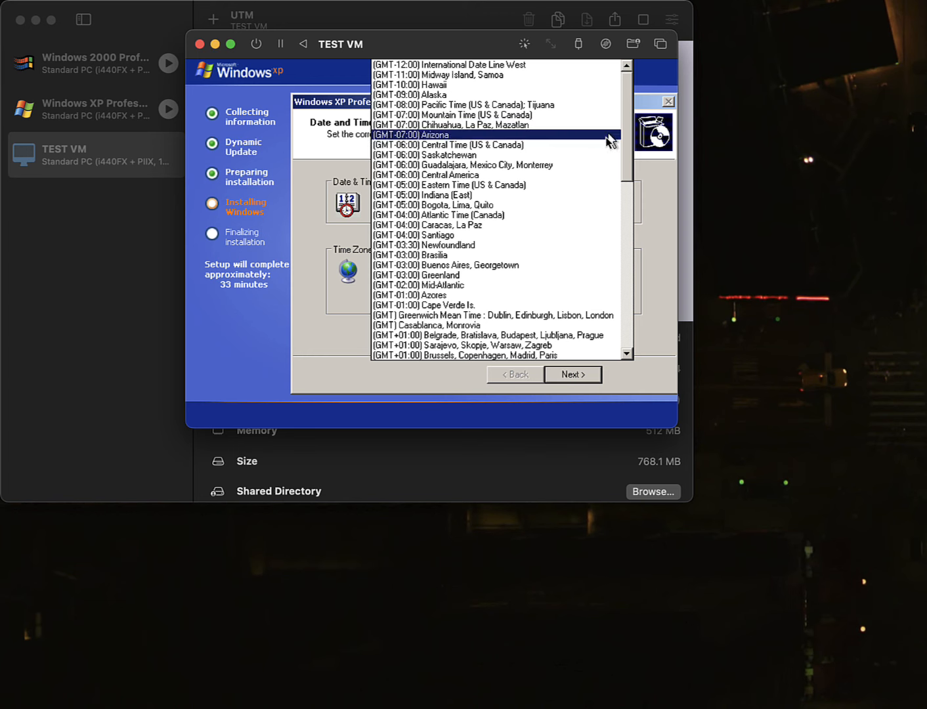
click(613, 147)
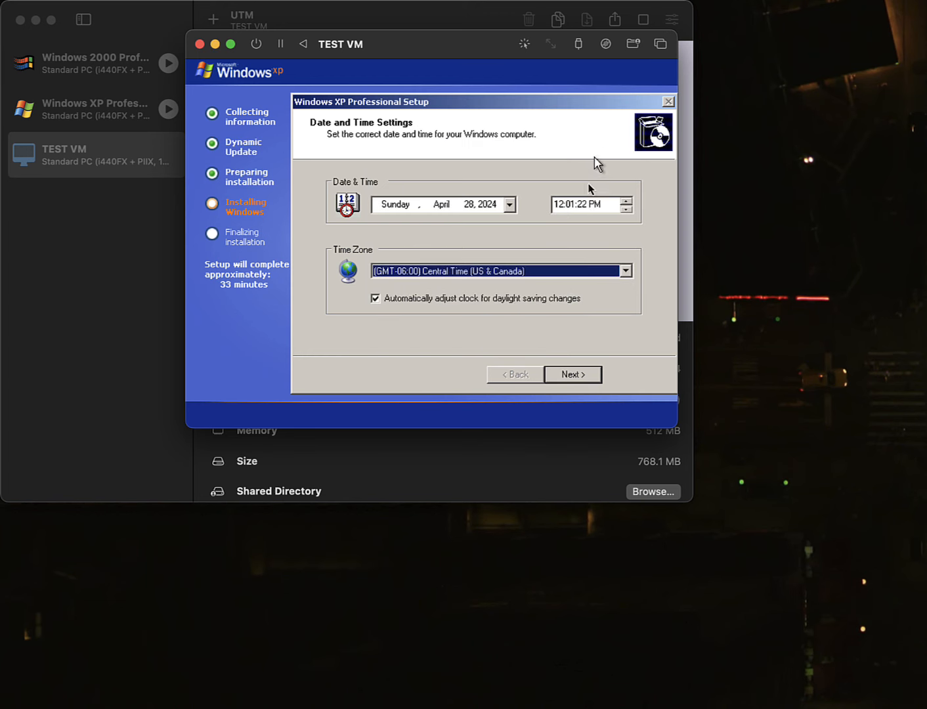
click(572, 374)
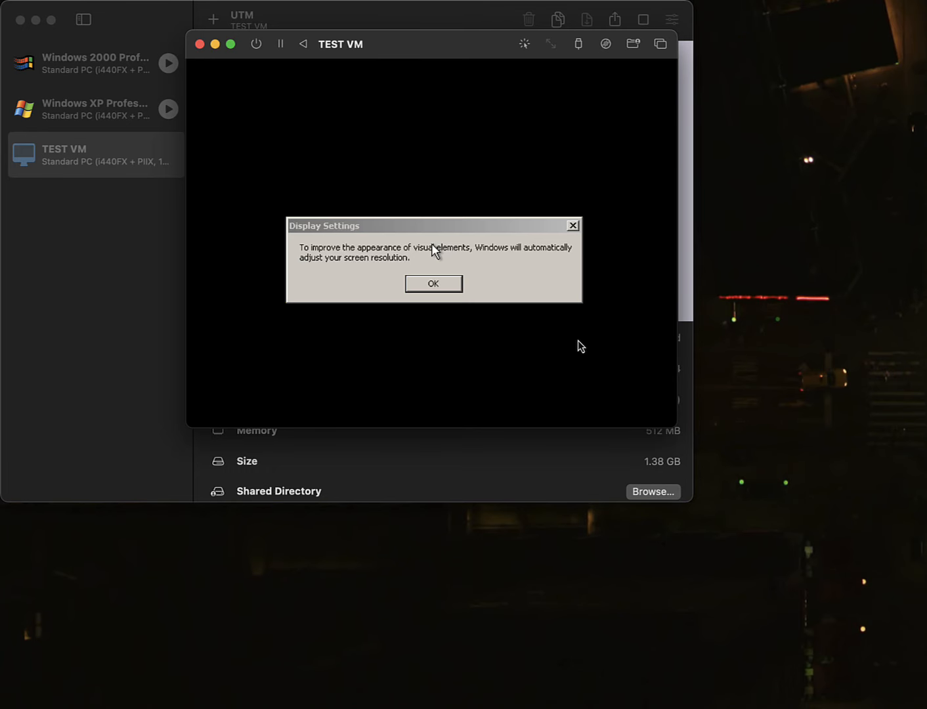
Accept the automatic screen resolution adjustment and turn on Automatic Updates in the Windows welcome setup
click(438, 286)
click(380, 172)
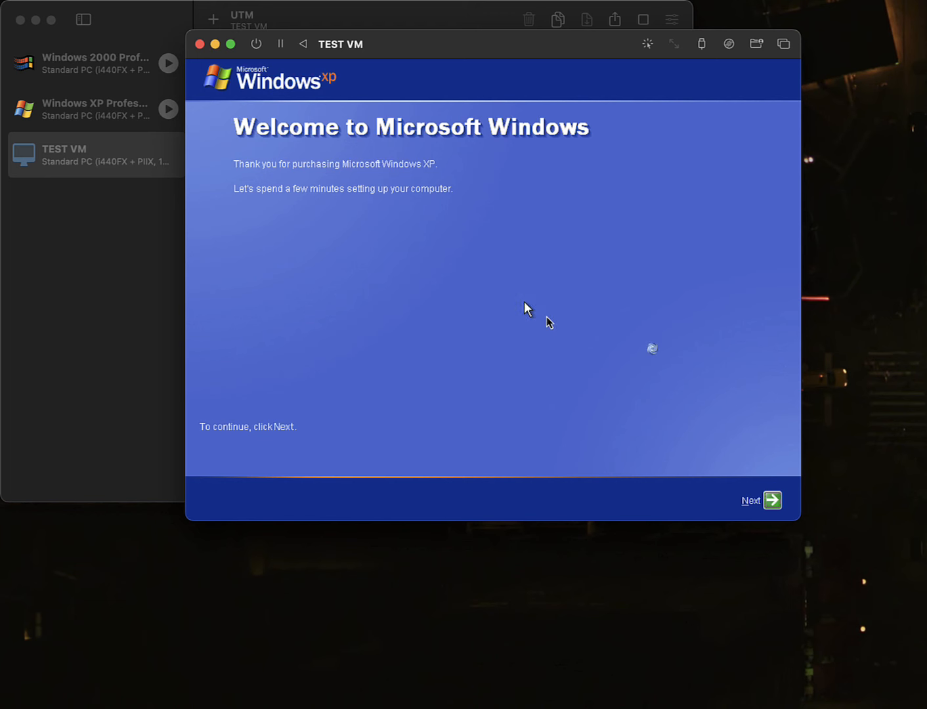
click(771, 502)
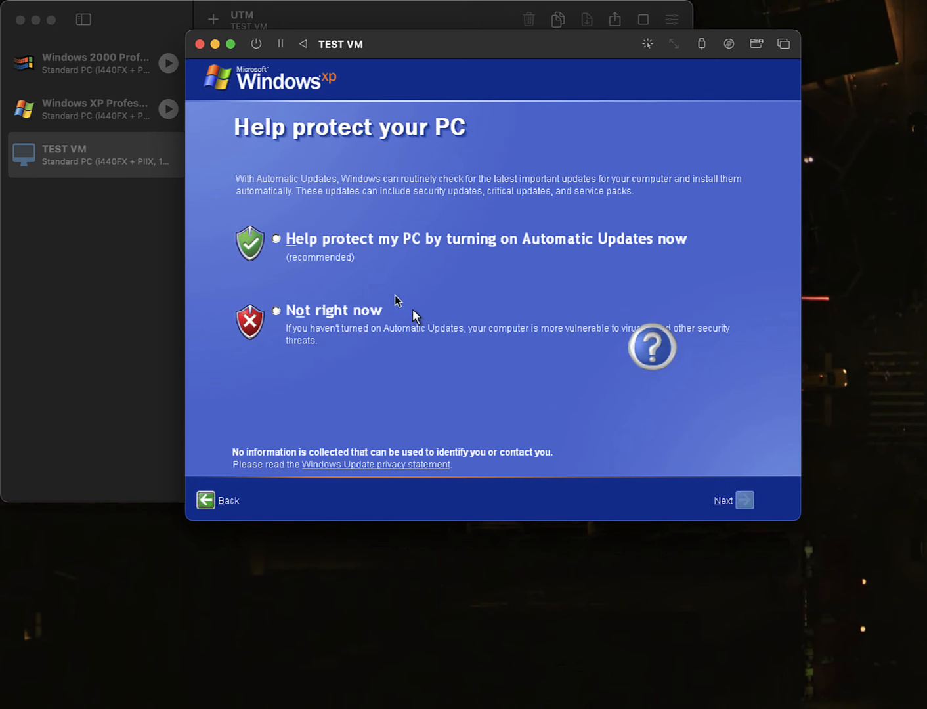
click(289, 241)
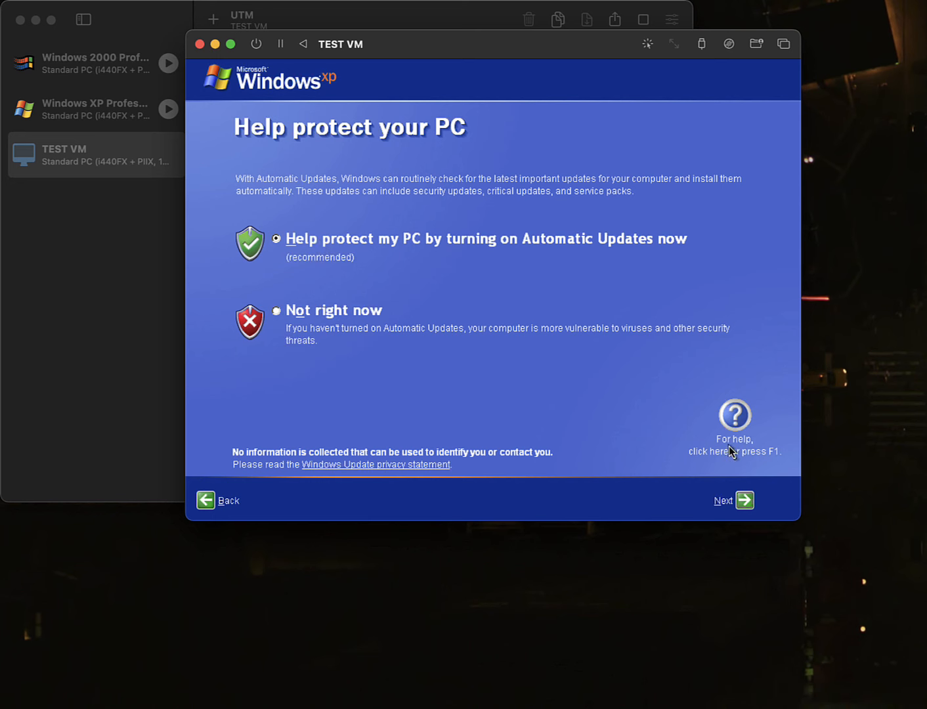
click(749, 501)
click(747, 501)
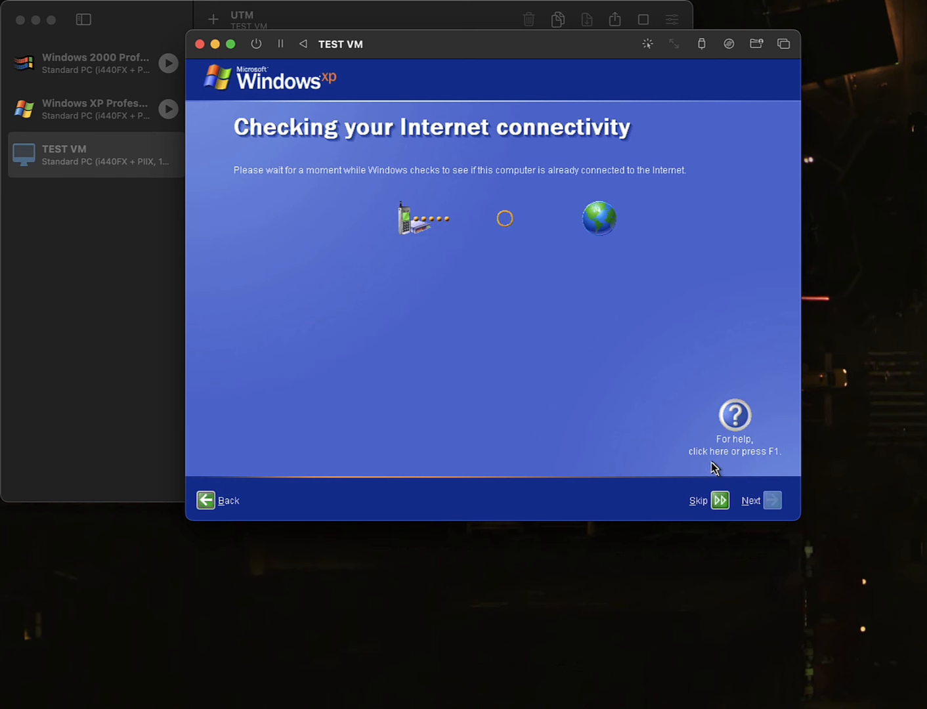
Finish the welcome setup, skipping the Internet connectivity check and Microsoft registration and keeping the prefilled user name
click(720, 501)
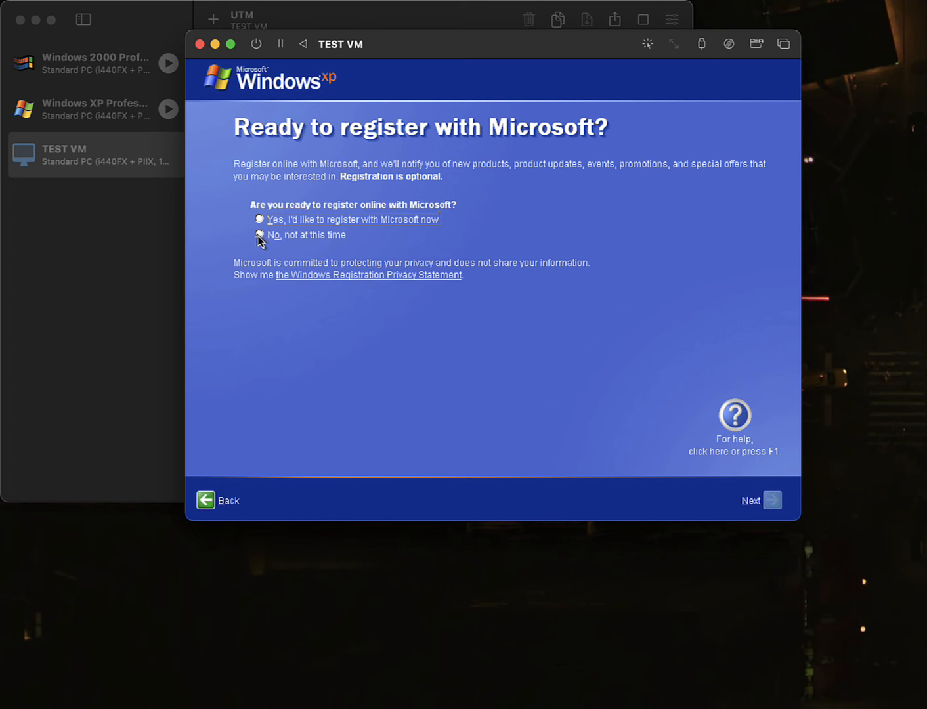
click(259, 235)
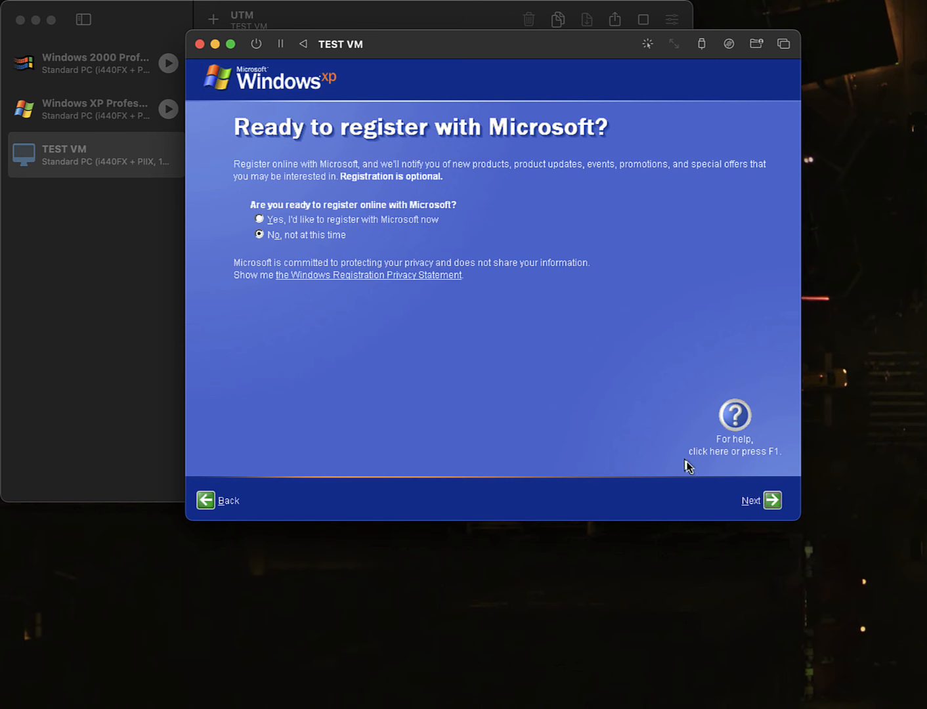
click(769, 503)
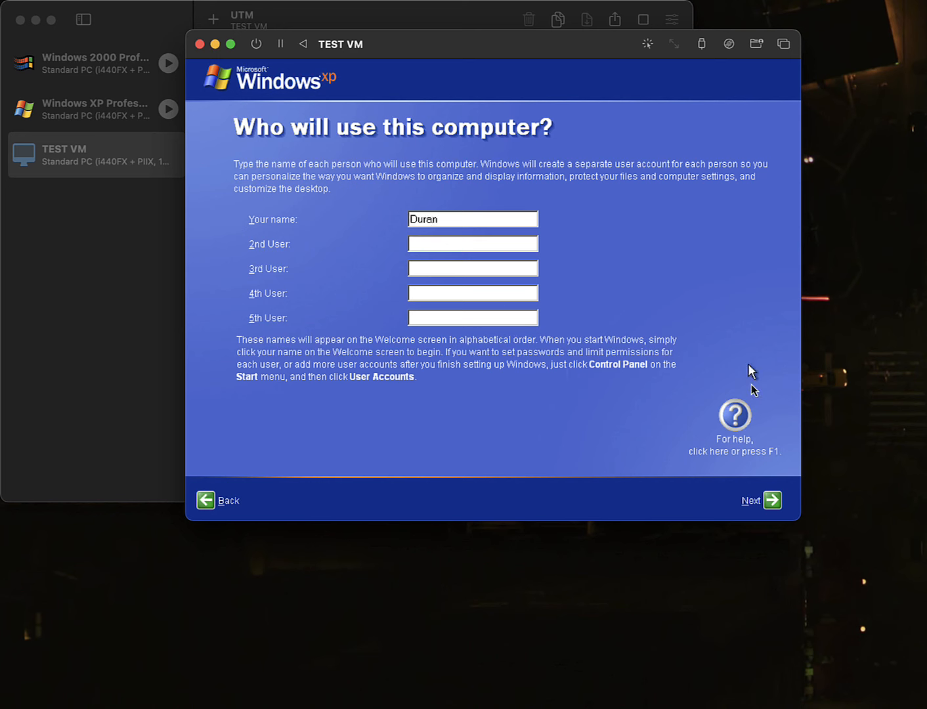
click(773, 500)
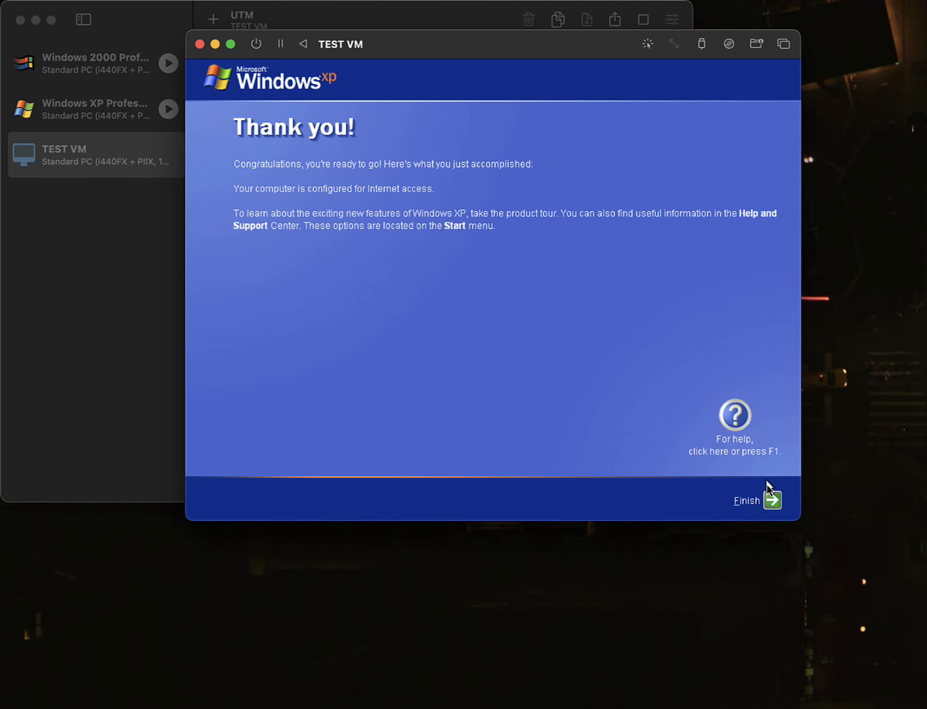
click(772, 501)
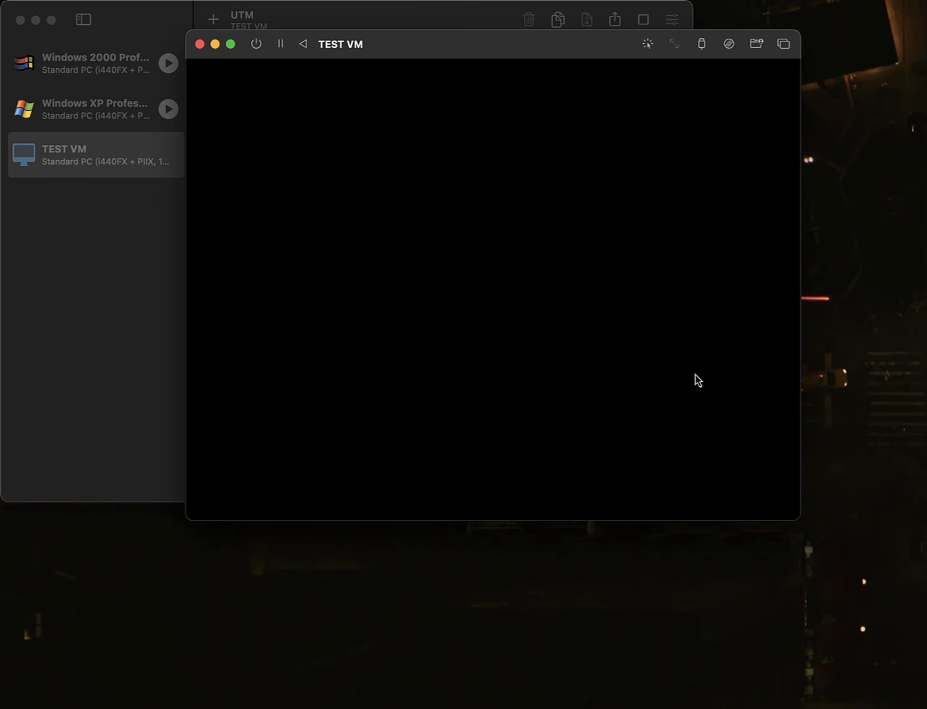
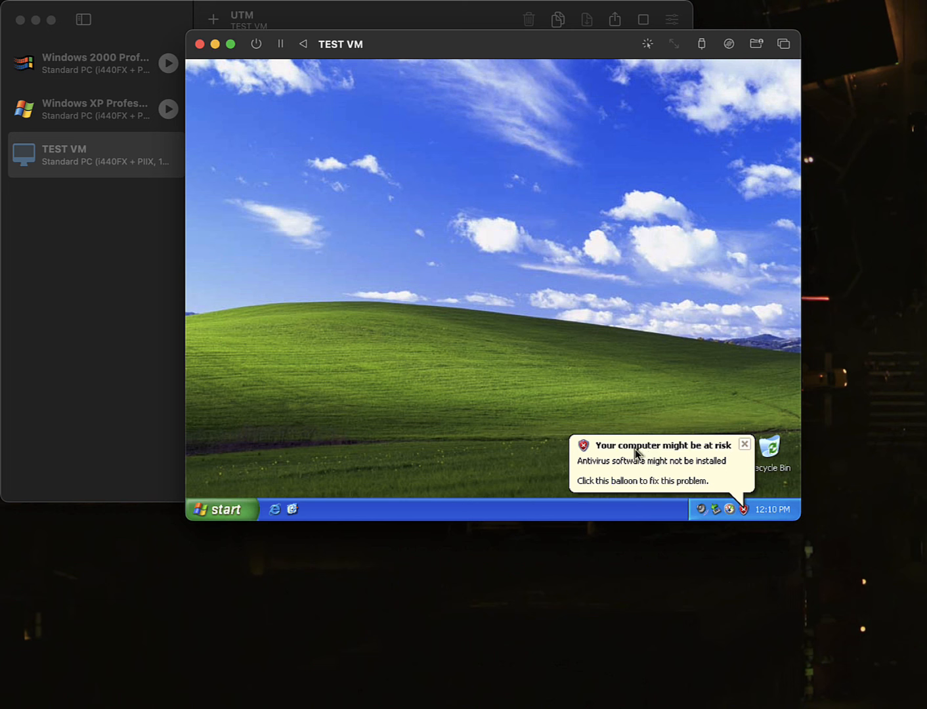
Tell Security Center that the antivirus program will be monitored manually, and close its window
click(626, 459)
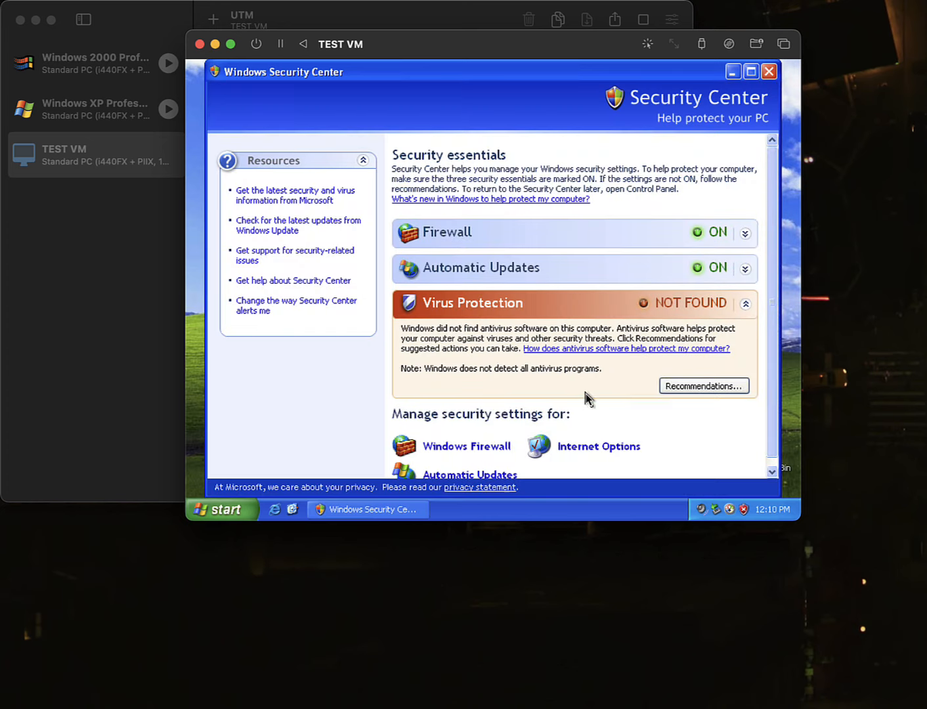
click(687, 387)
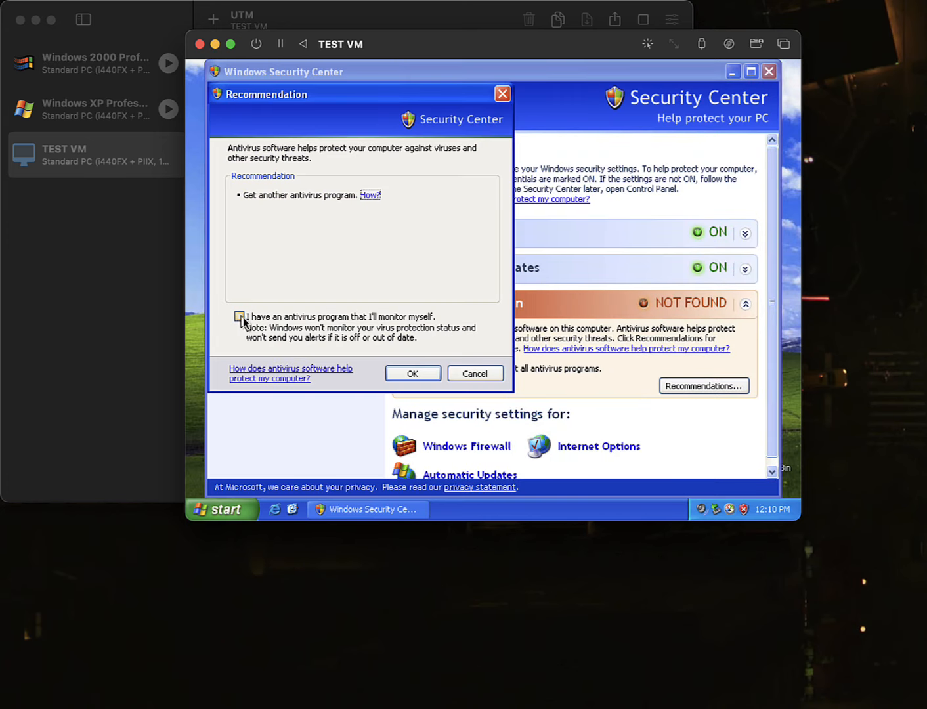
click(288, 317)
click(410, 373)
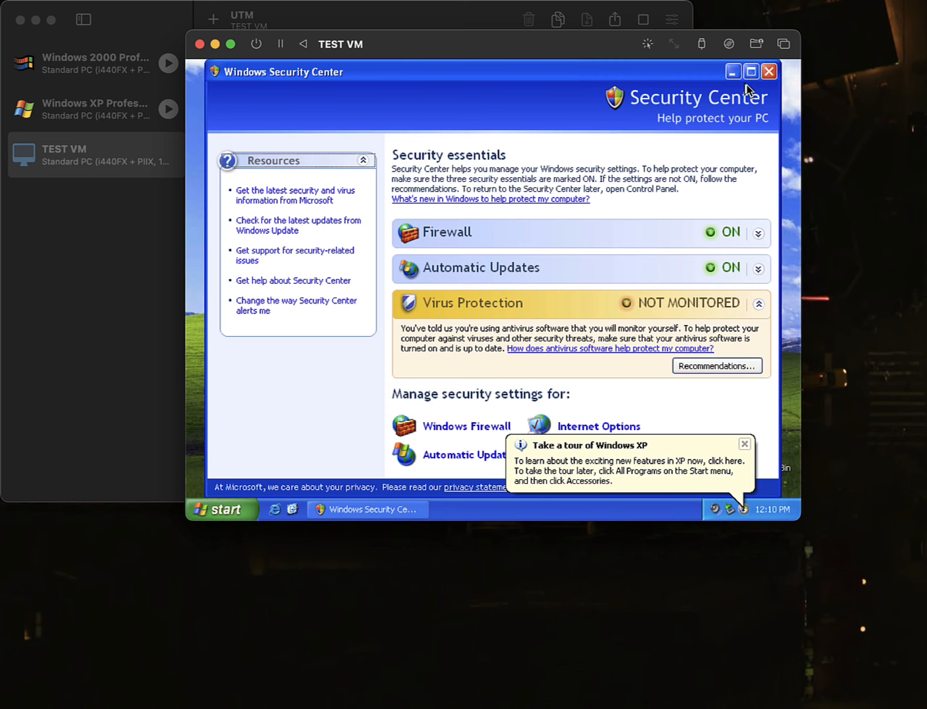
click(768, 72)
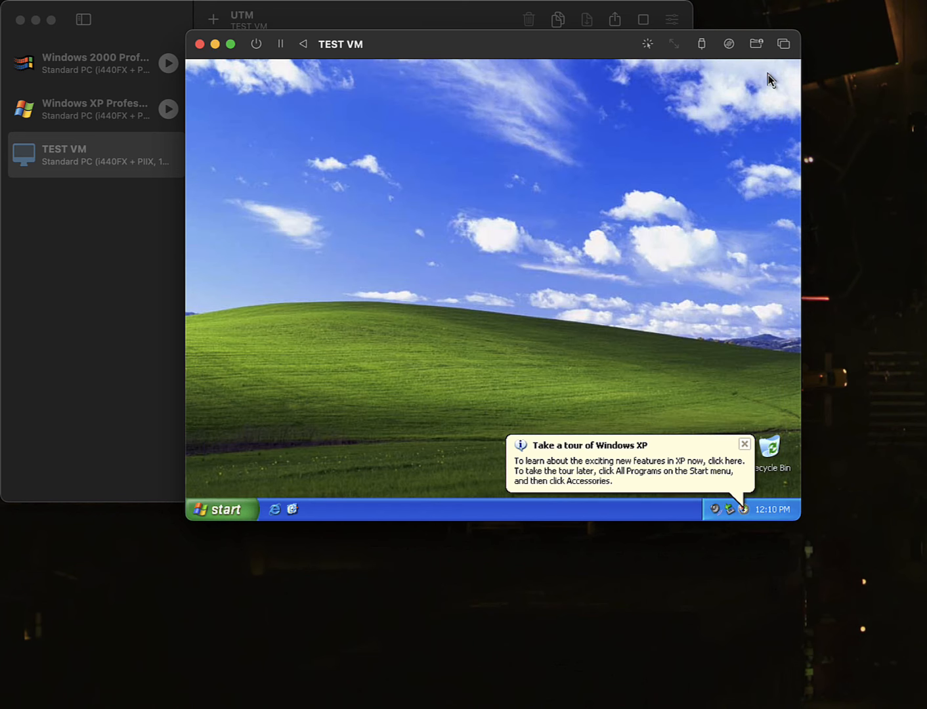
right_click(539, 152)
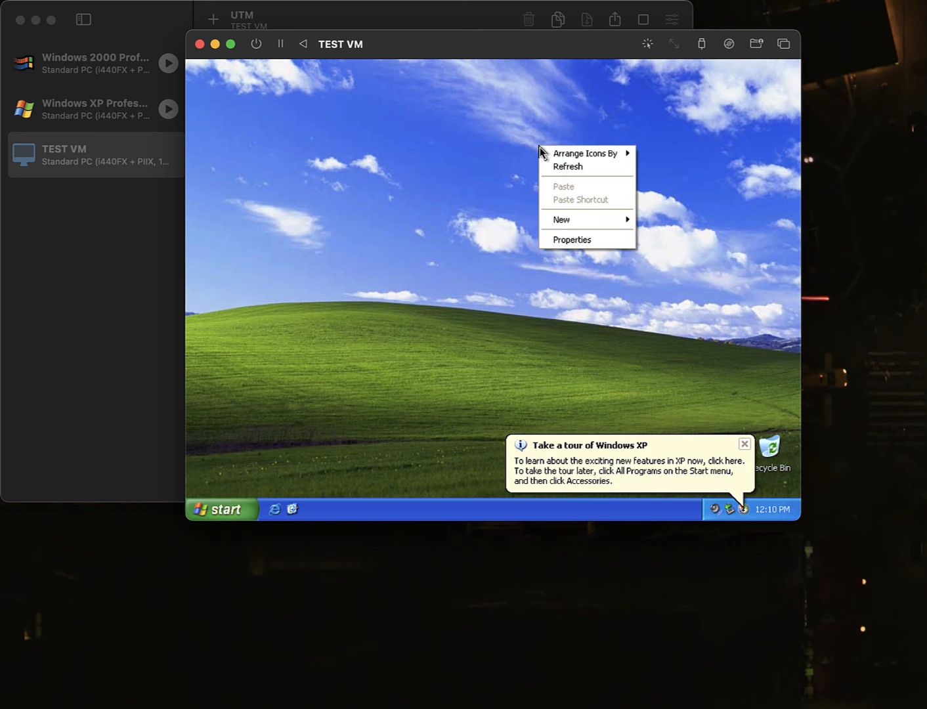
click(533, 150)
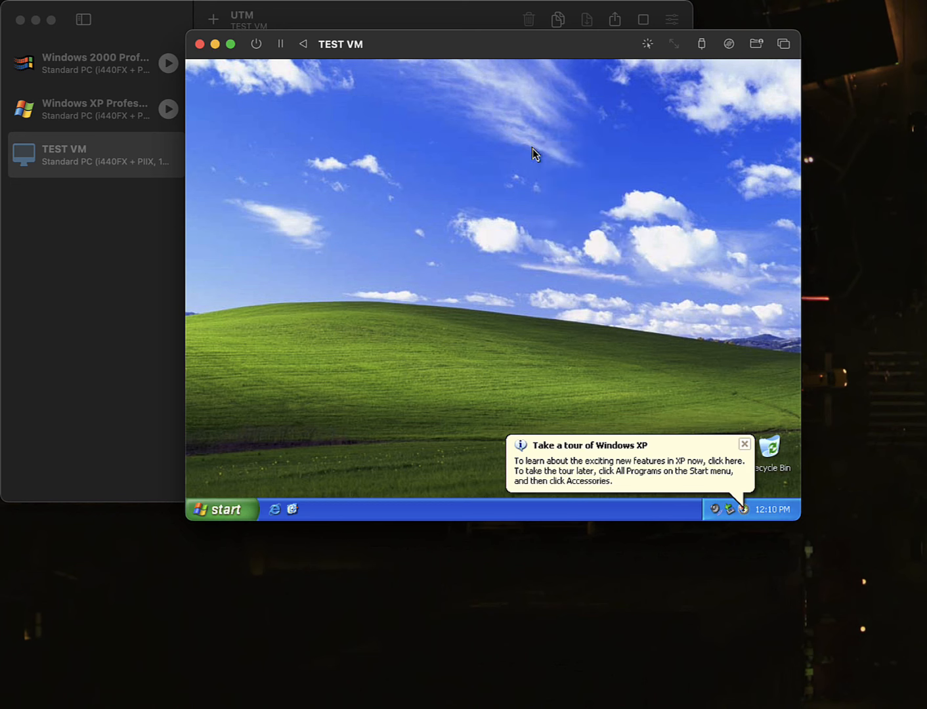
Request Install Windows Guest Tools for the running VM and dismiss the Windows XP tour notification
click(728, 45)
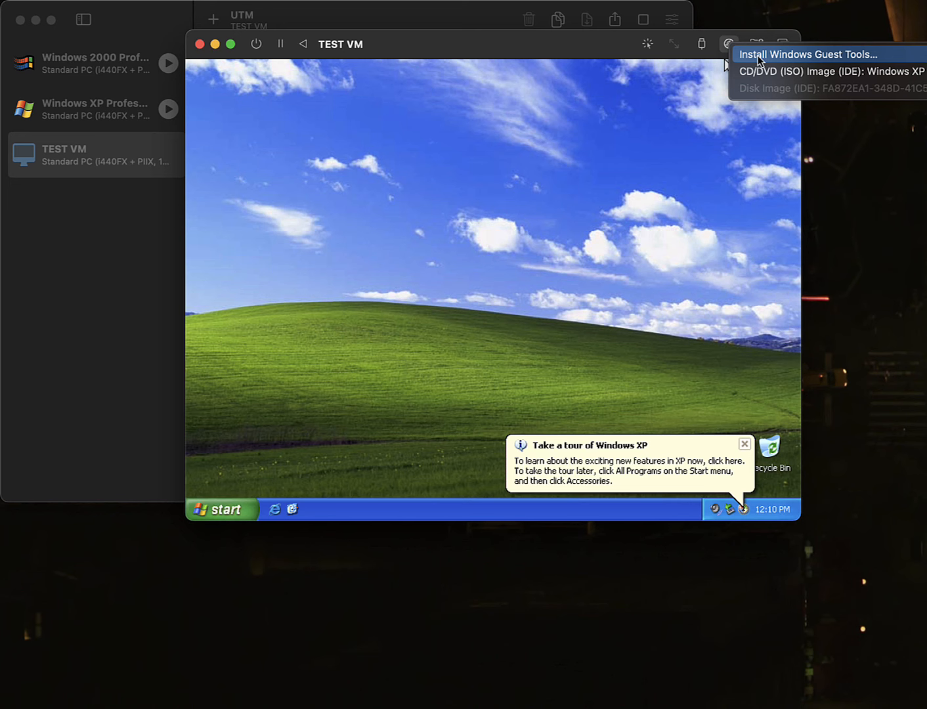
click(757, 55)
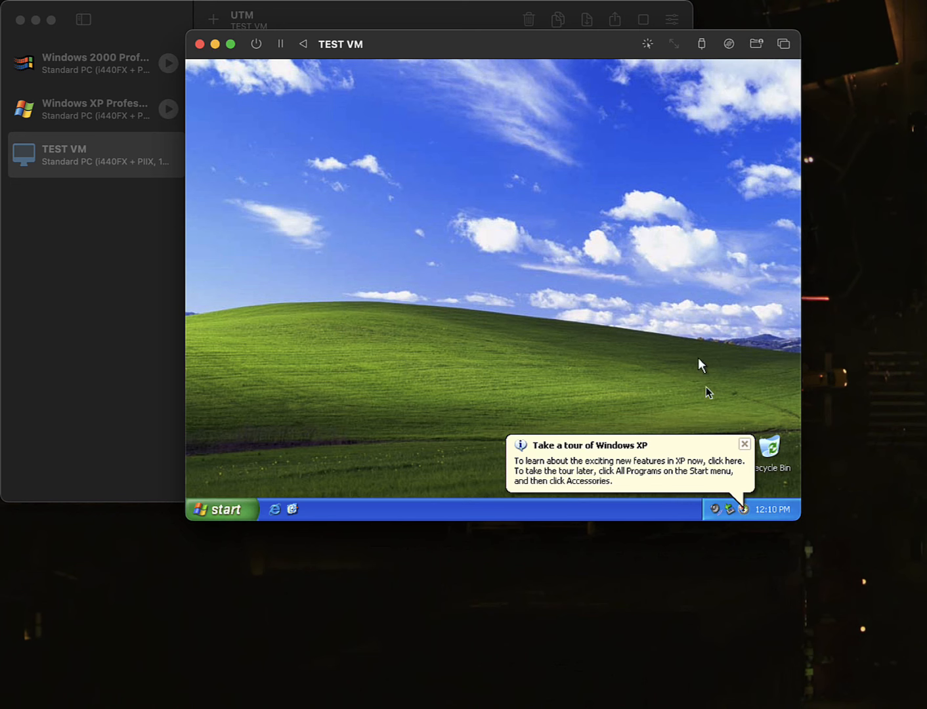
click(743, 445)
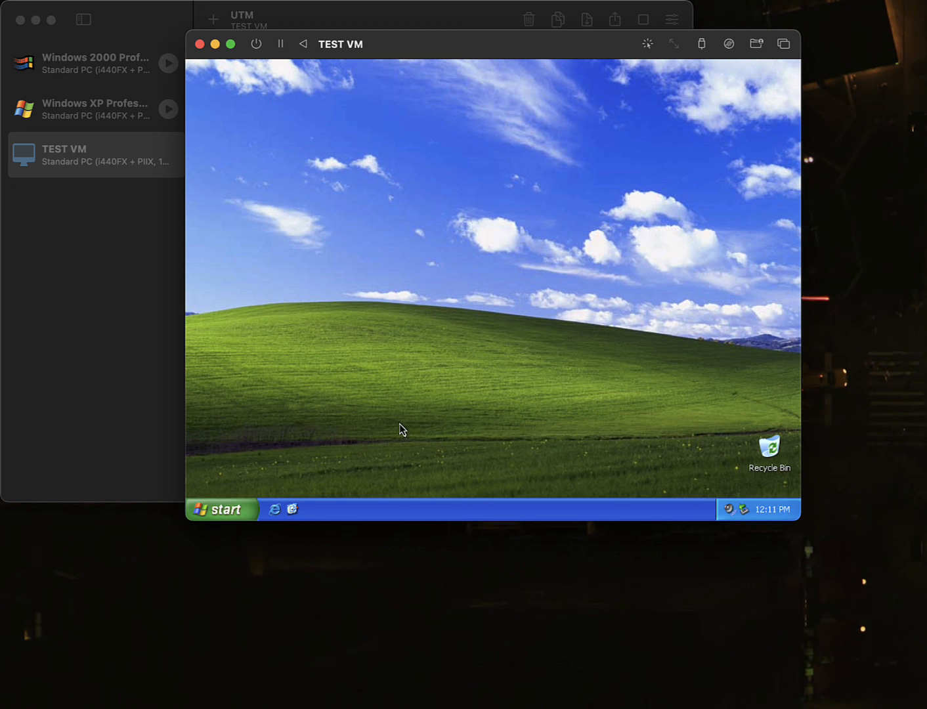
Check in My Computer and the VM's drive image options whether the guest tools disc is inserted, and close My Computer
click(237, 511)
click(383, 297)
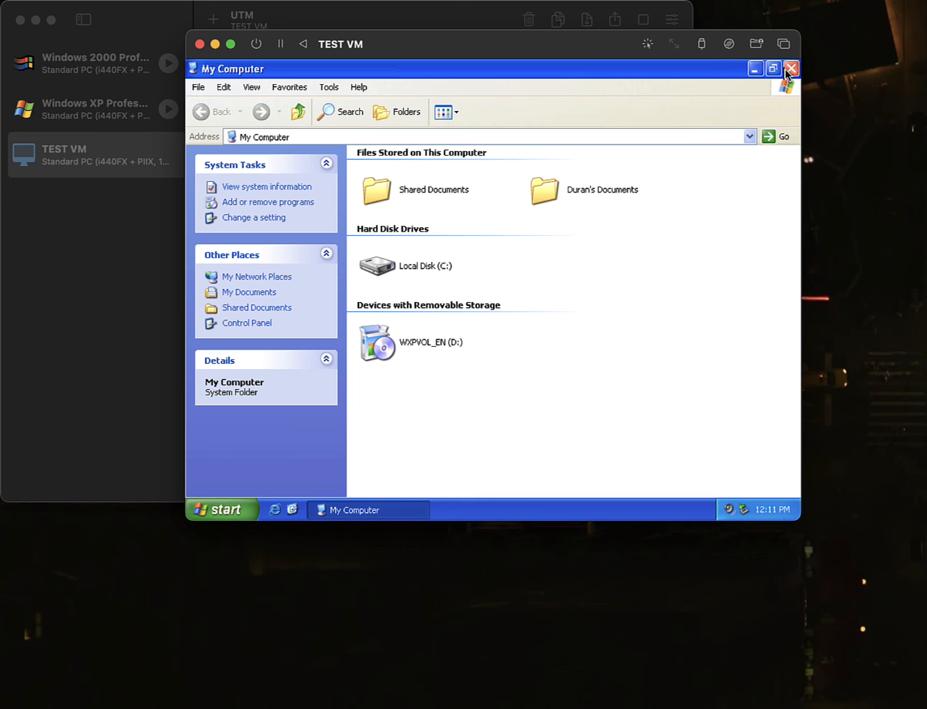
click(728, 44)
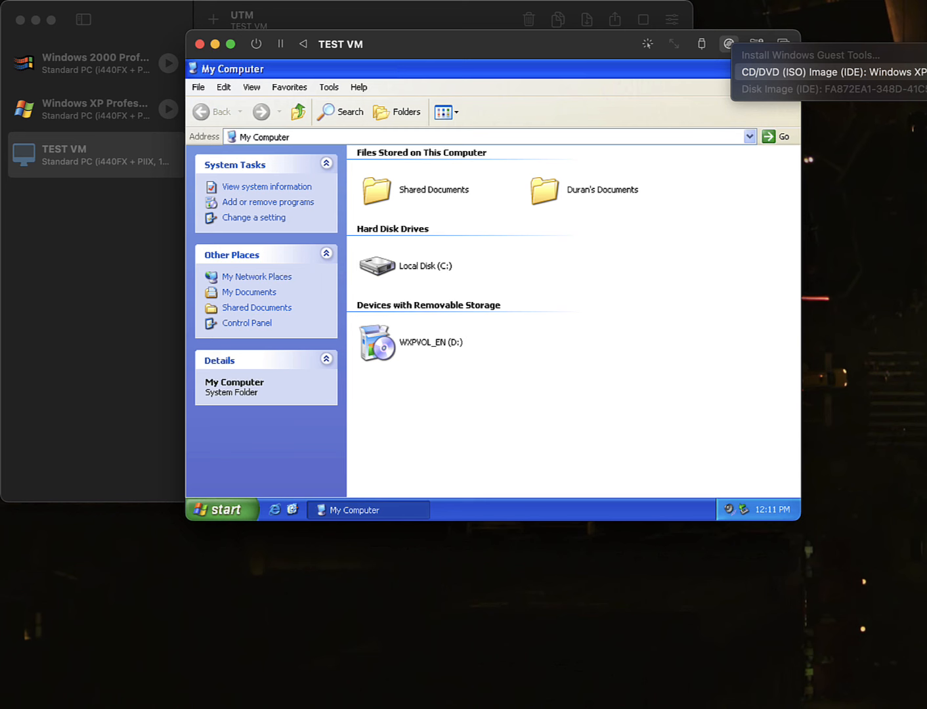
click(730, 48)
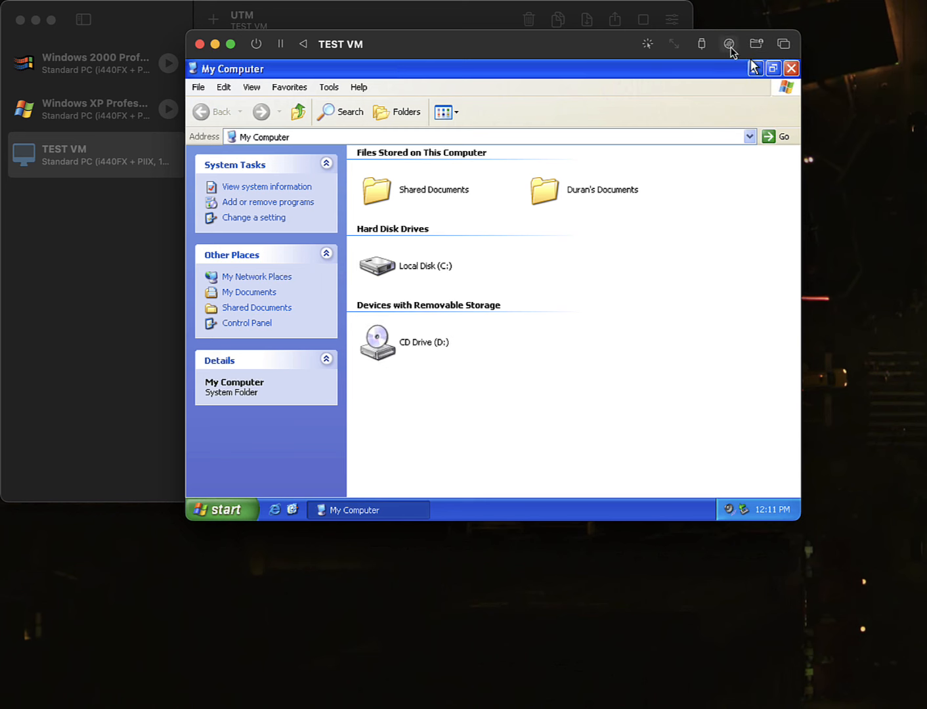
click(728, 46)
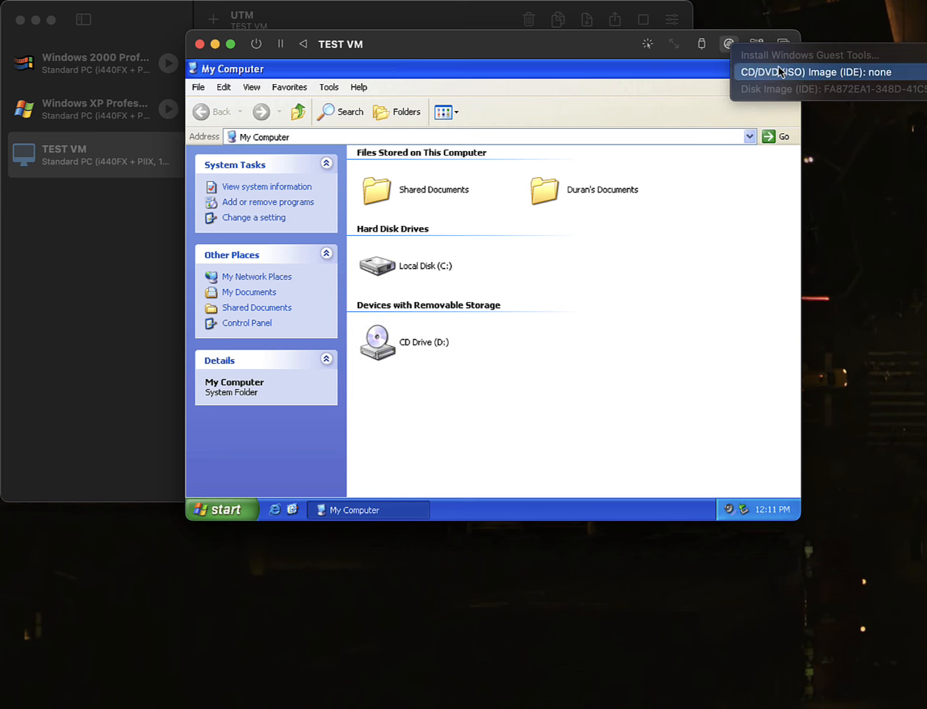
click(655, 103)
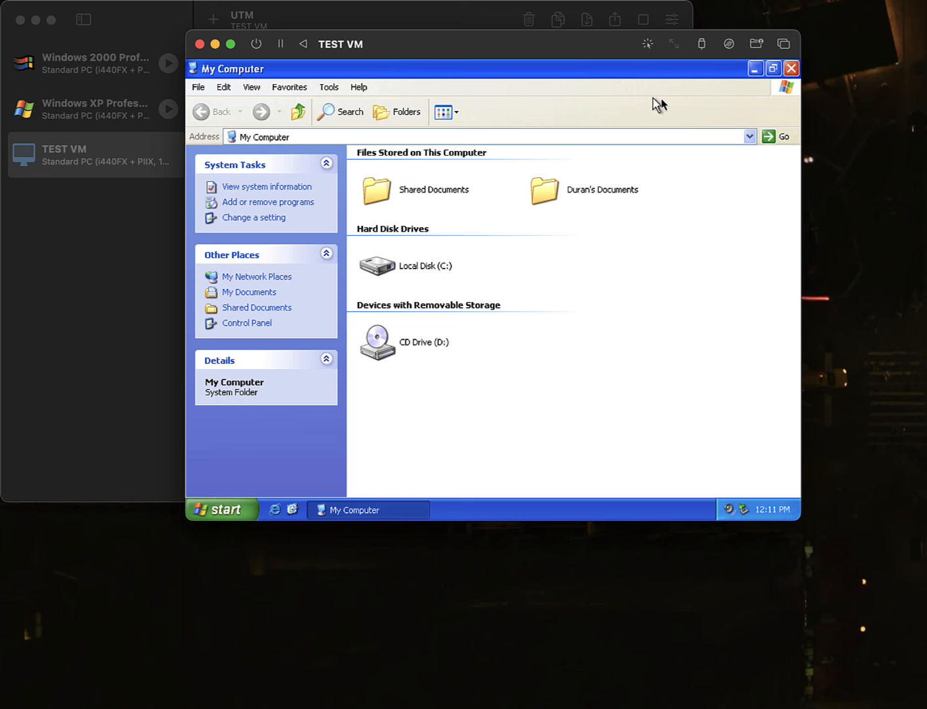
click(791, 69)
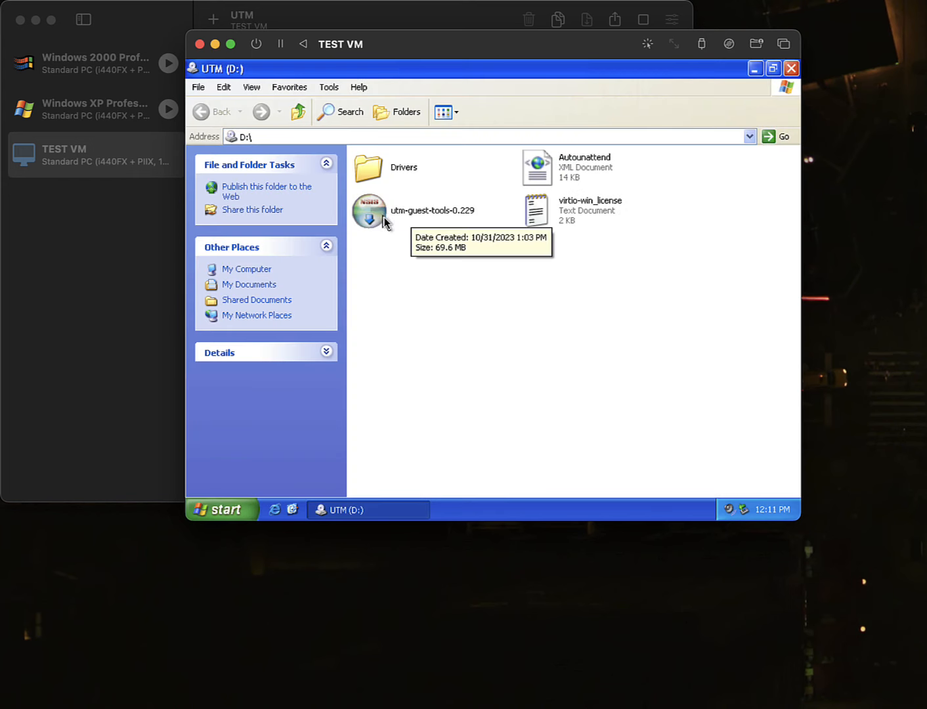
Run utm-guest-tools-0.229 from the UTM (D:) disc, close the disc window, and install UTM Guest Tools under the license agreement
double_click(433, 212)
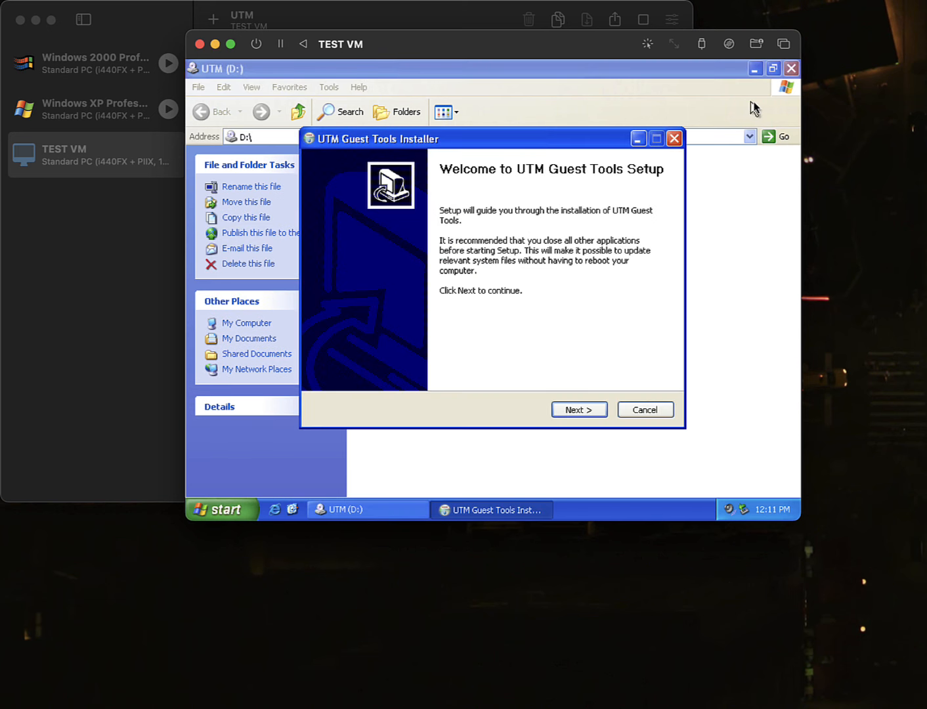
click(791, 68)
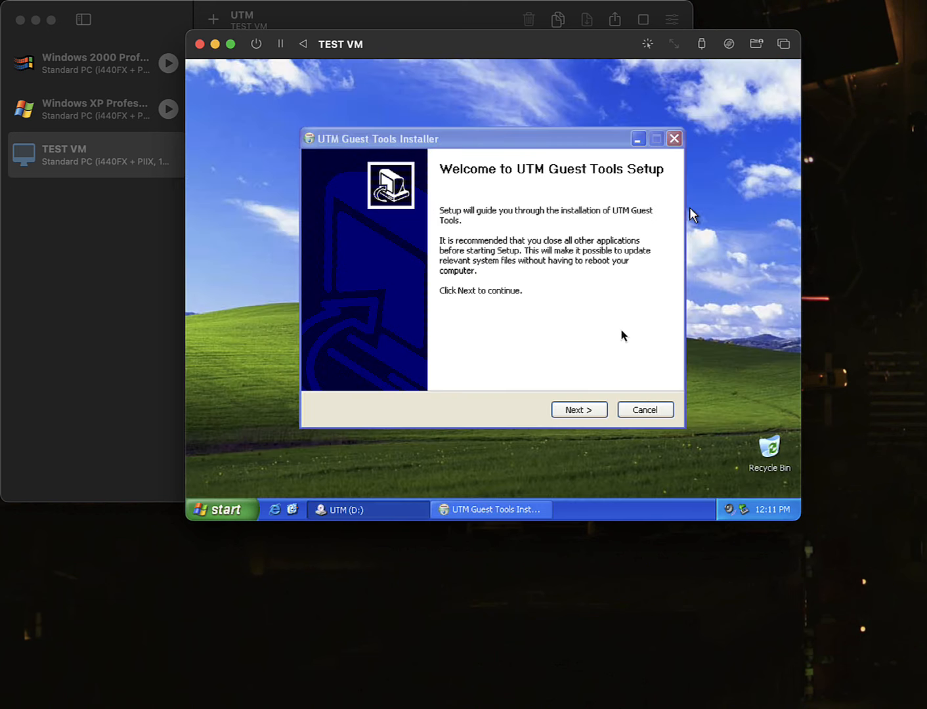
click(580, 410)
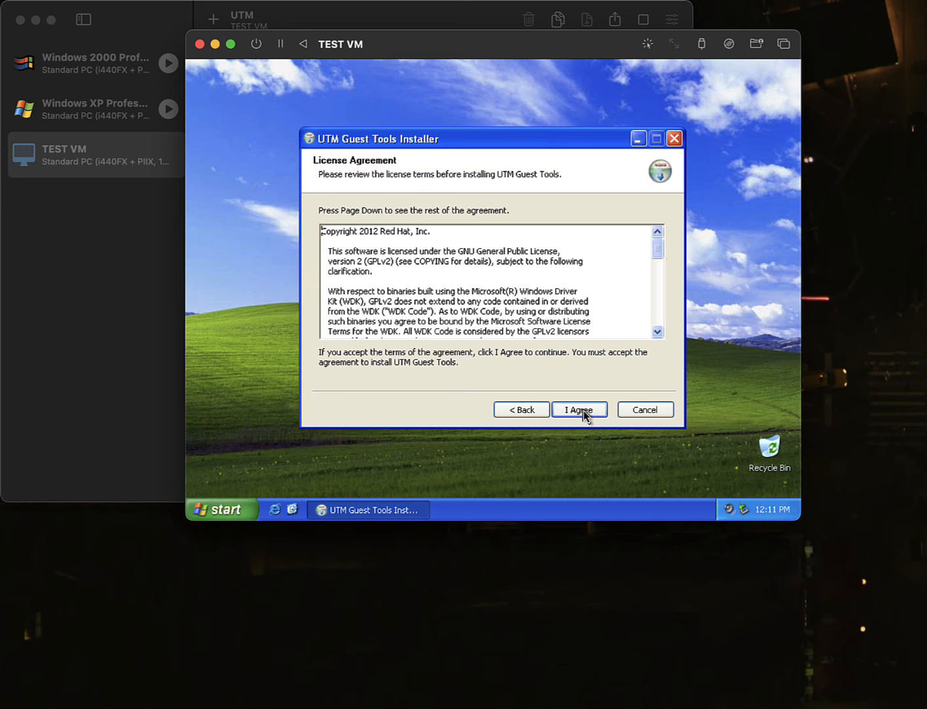
click(580, 409)
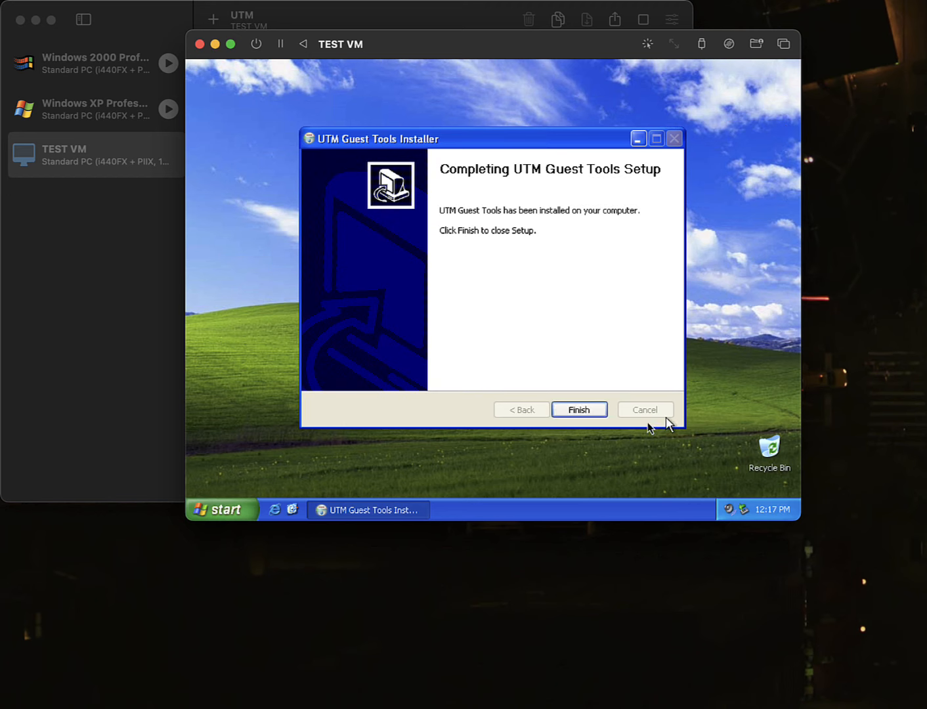
Finish and close the completed UTM Guest Tools setup
click(580, 411)
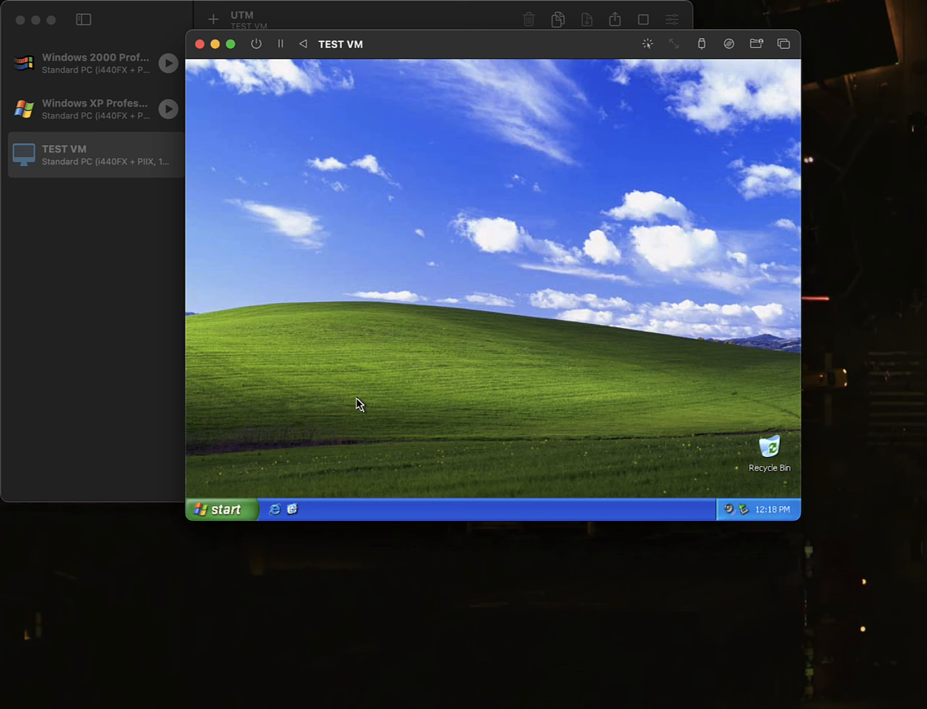
Turn off running the Desktop Cleanup Wizard every 60 days in the desktop customization options and apply the change
right_click(368, 383)
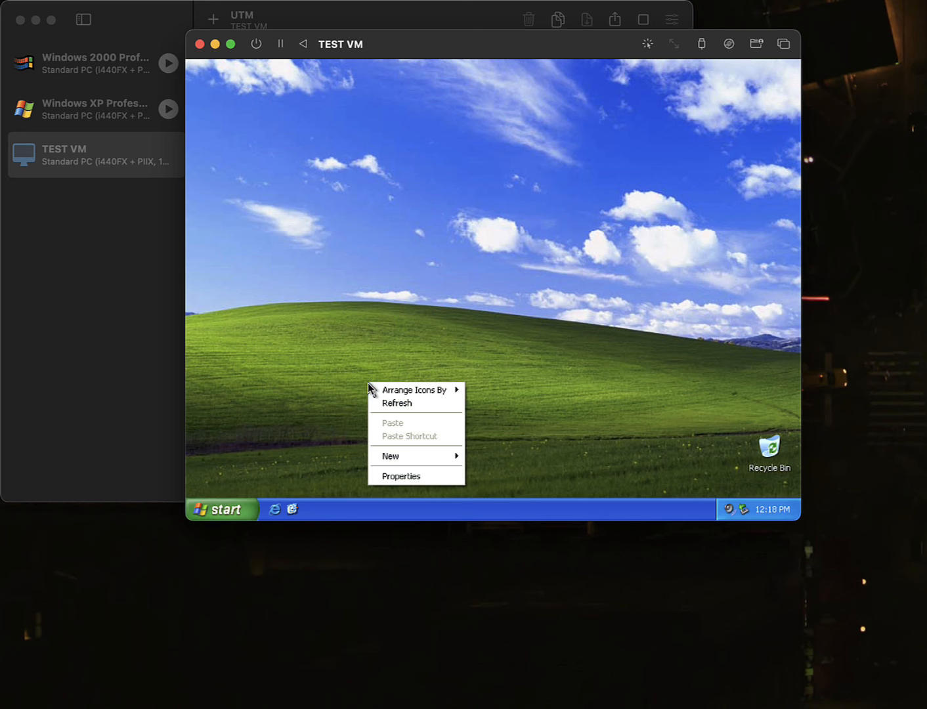
click(420, 475)
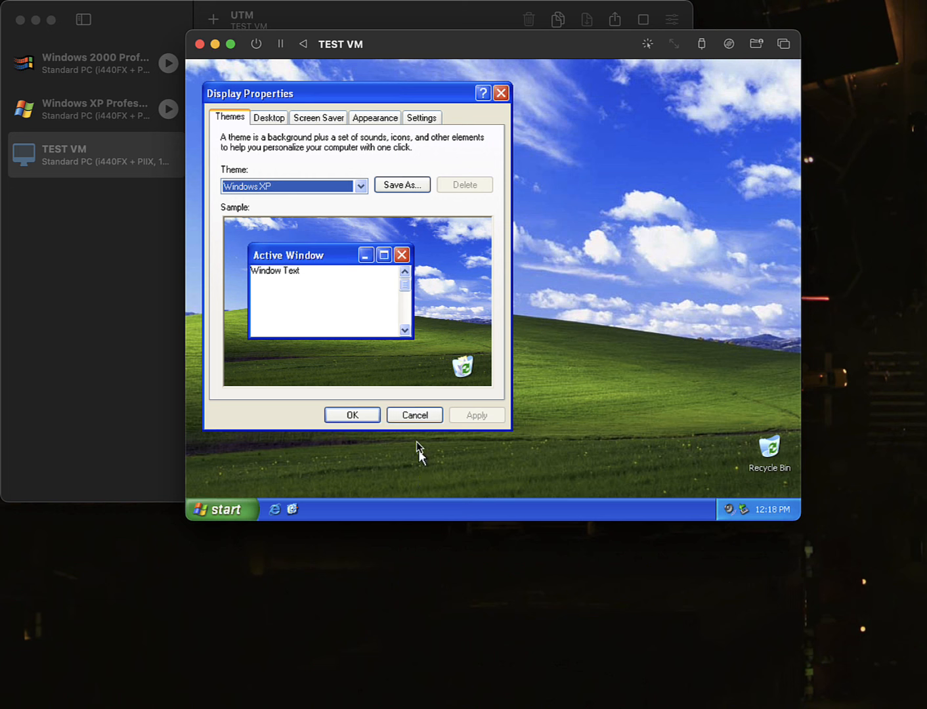
scroll(275, 184, up, 1)
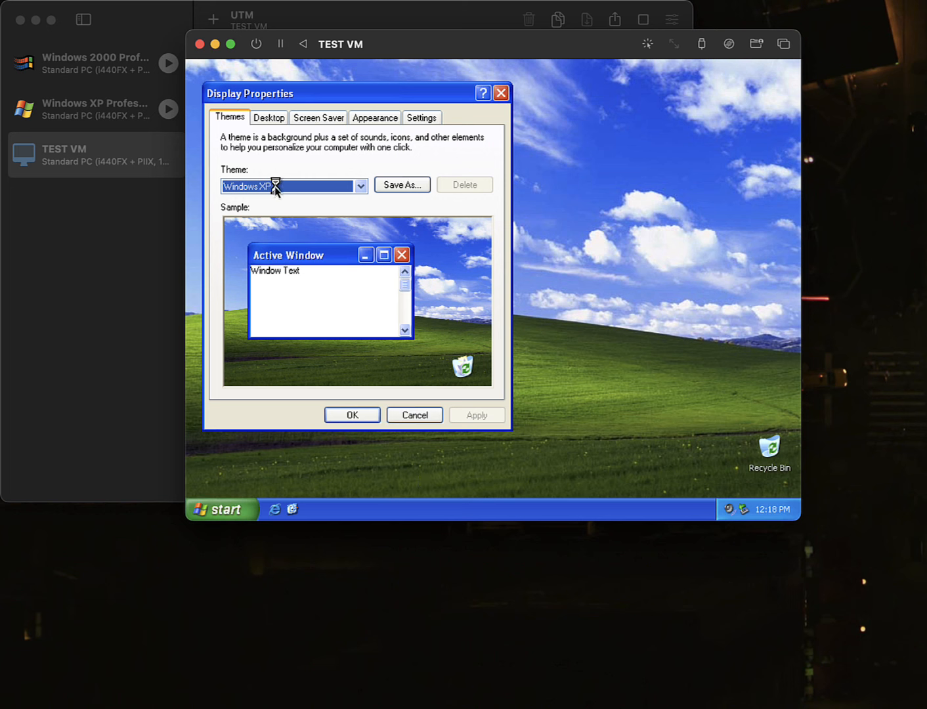
click(262, 117)
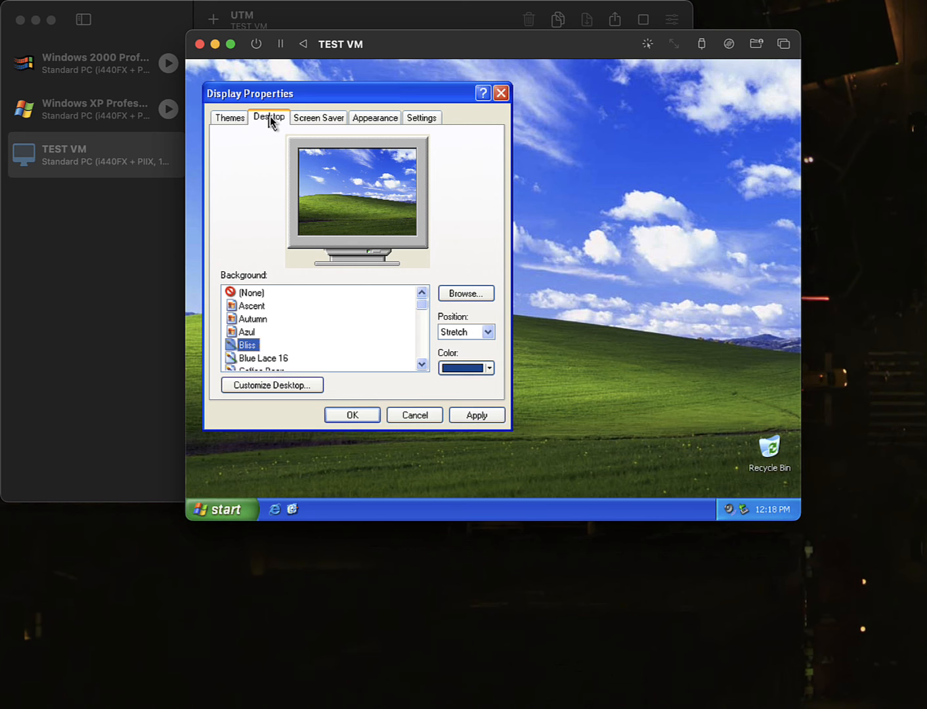
click(245, 386)
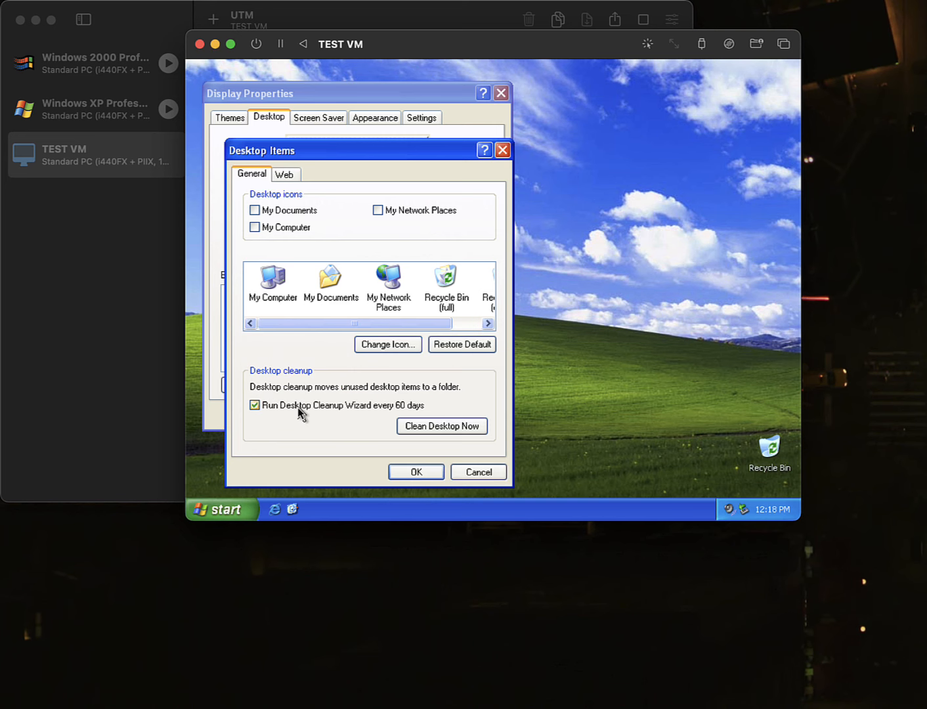
click(298, 407)
click(416, 474)
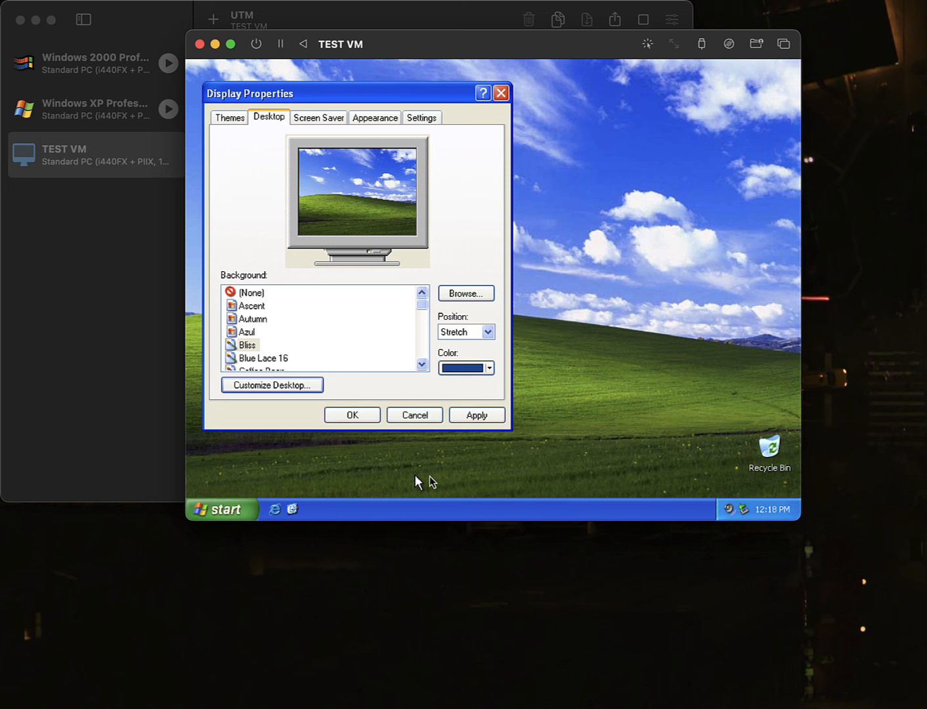
click(484, 416)
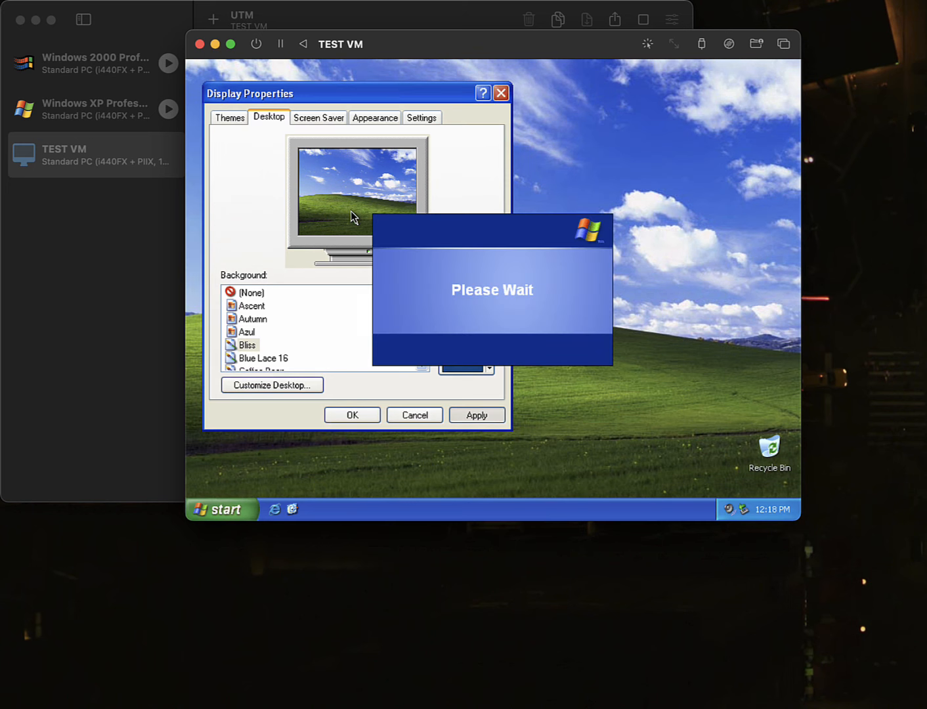
Set the screen font smoothing method to ClearType, keep the Default (blue) color scheme, and apply the appearance changes
click(361, 121)
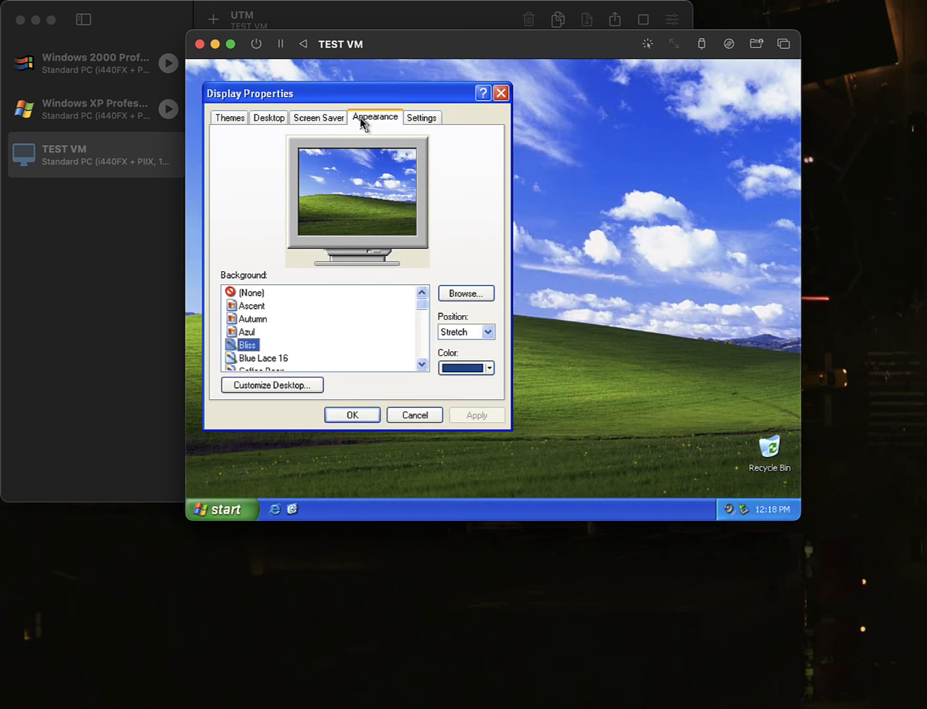
click(586, 285)
right_click(587, 286)
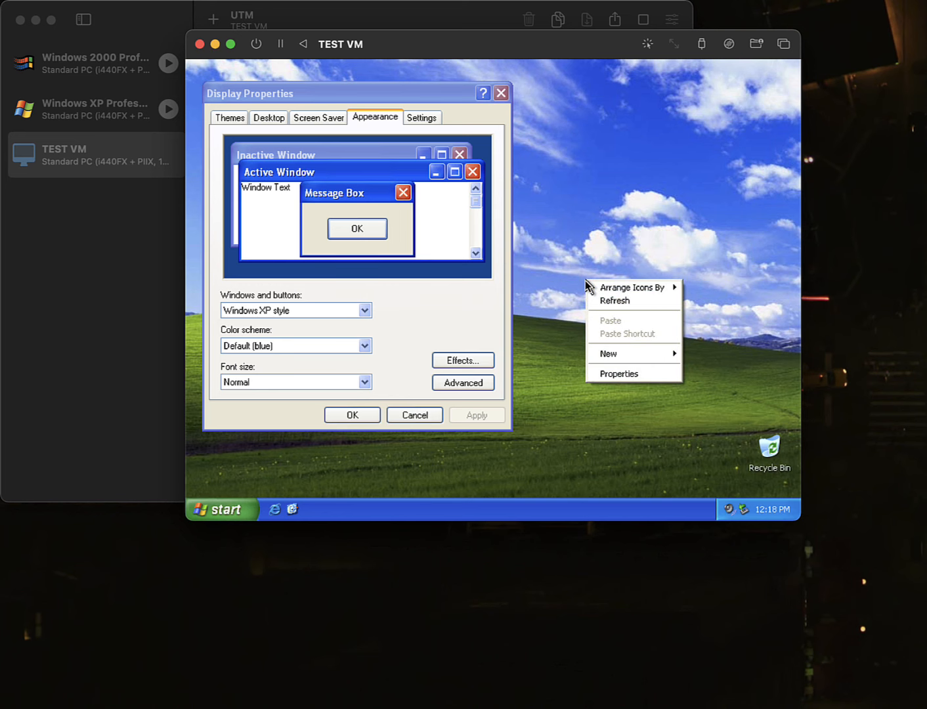
click(482, 303)
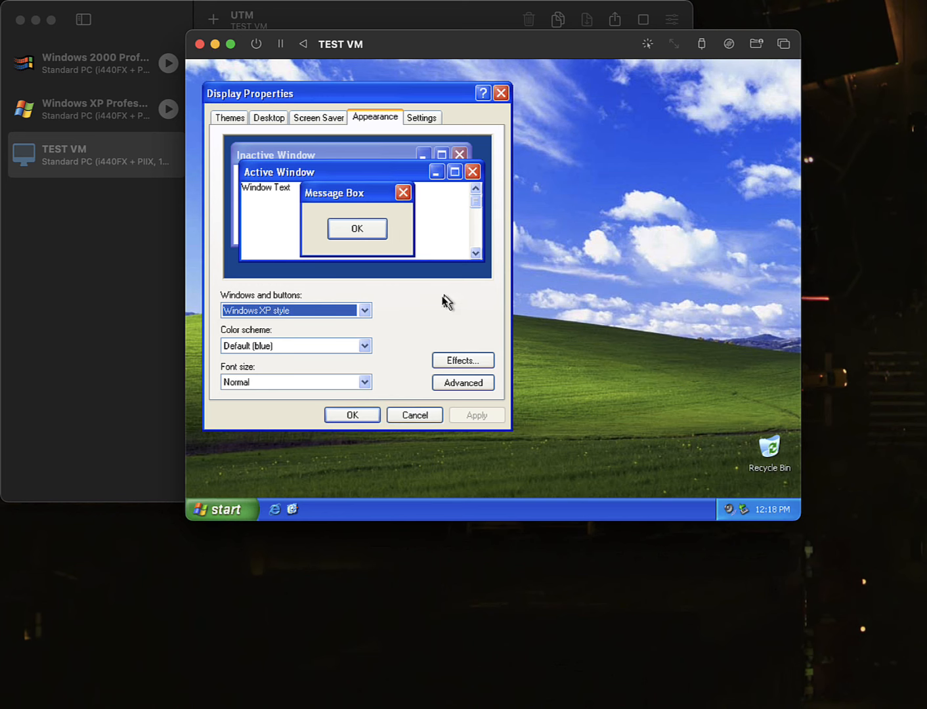
click(463, 361)
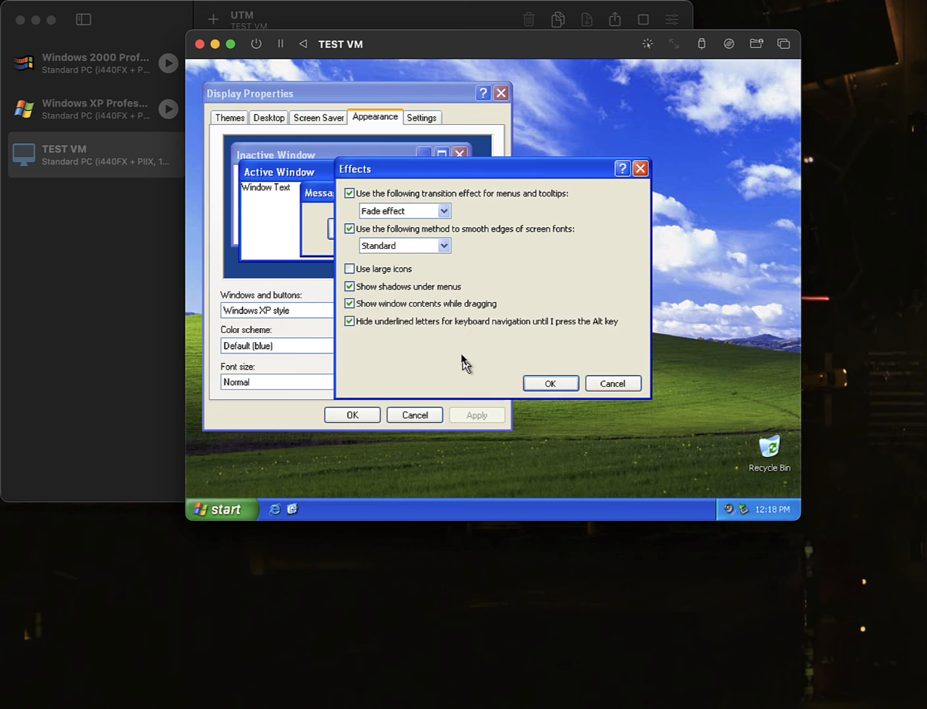
click(418, 251)
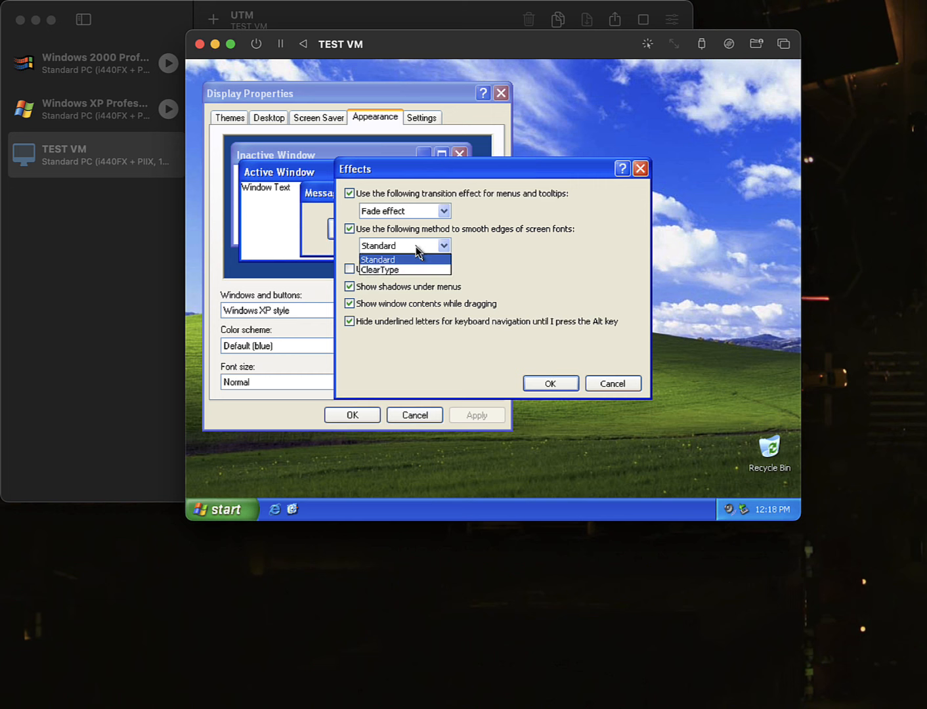
click(402, 271)
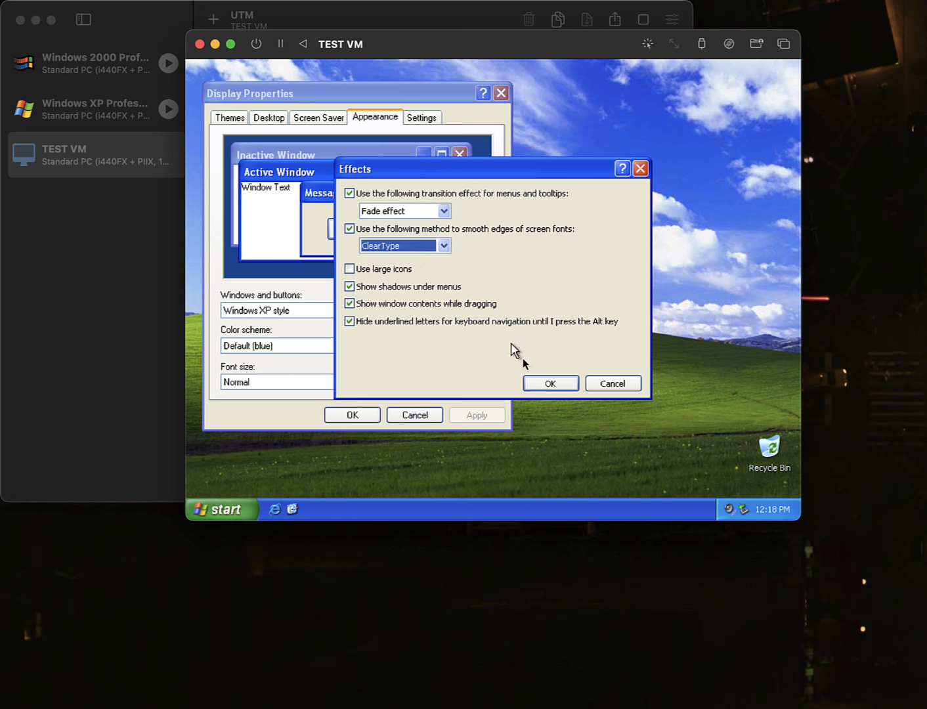
click(548, 386)
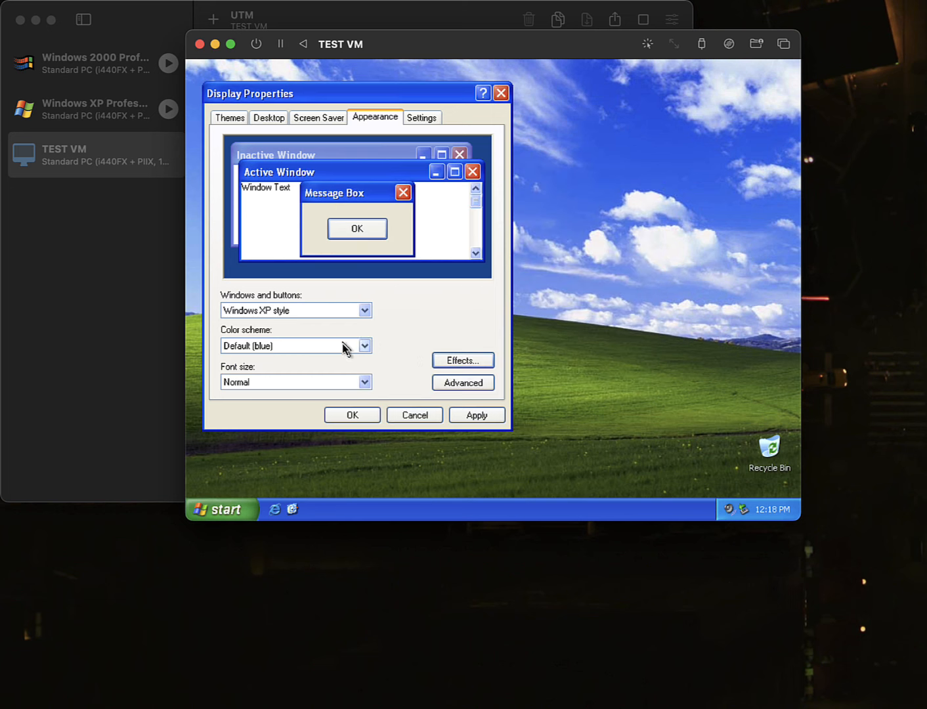
click(343, 348)
click(343, 361)
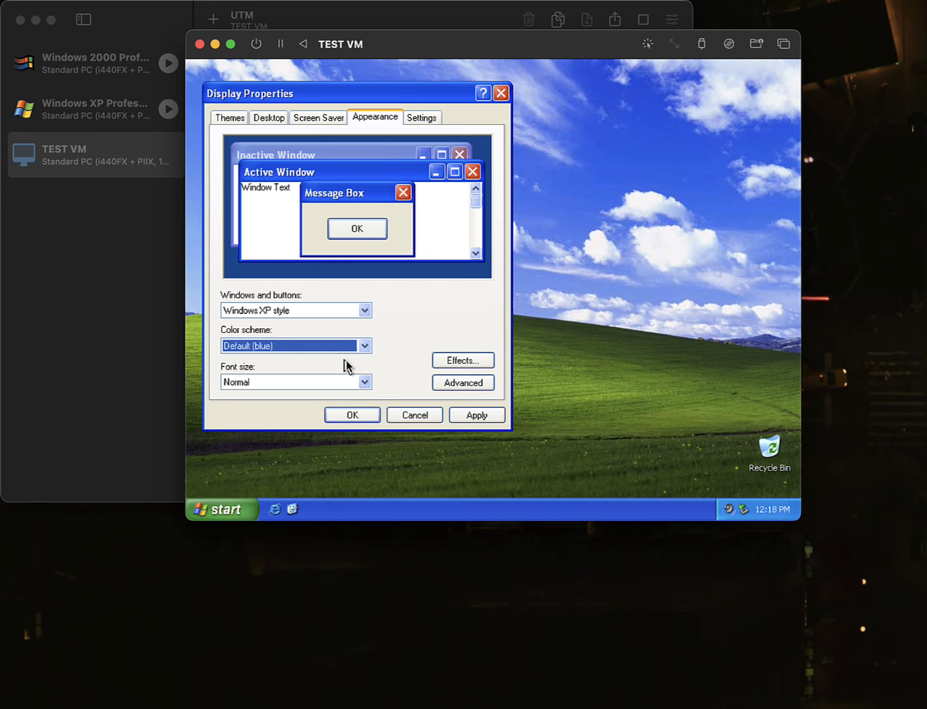
click(485, 415)
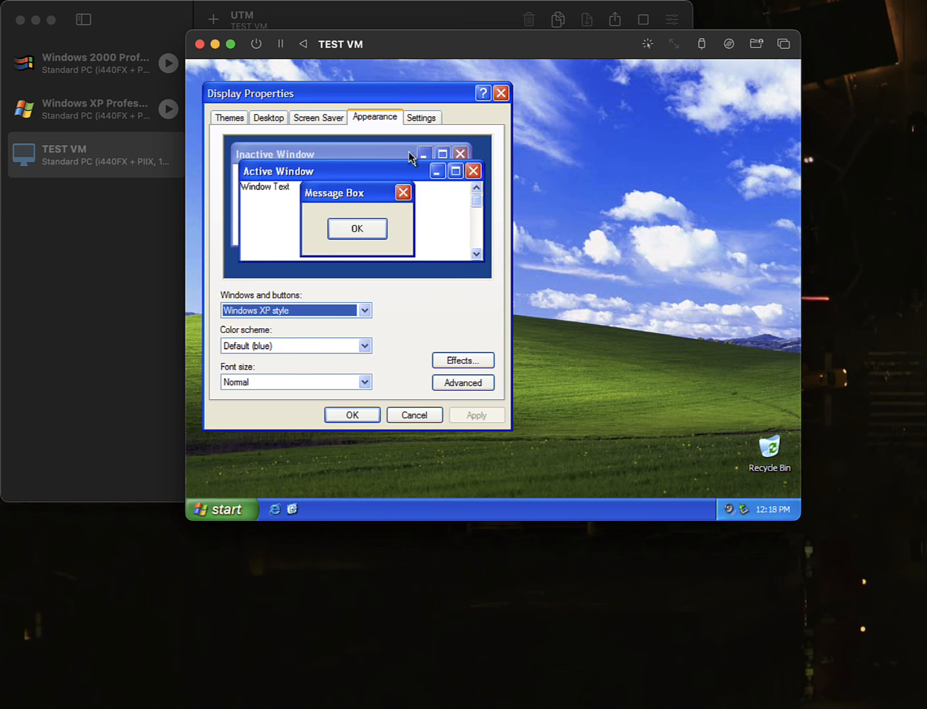
Apply Highest (32 bit) color quality and a 1024 by 768 resolution, keep these settings, and close Display Properties
click(419, 118)
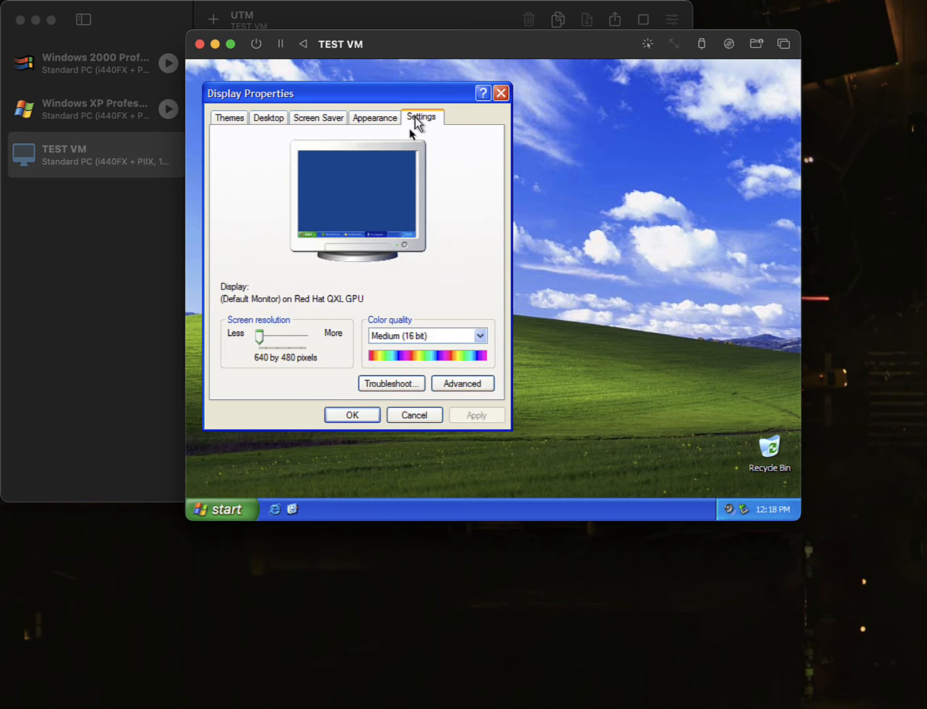
click(477, 336)
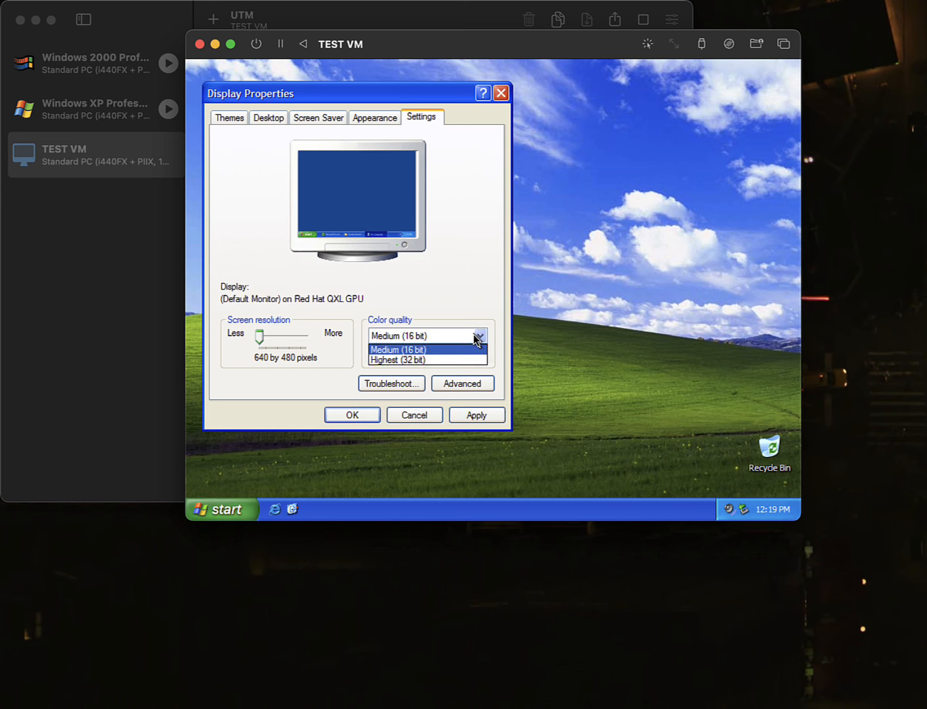
click(460, 361)
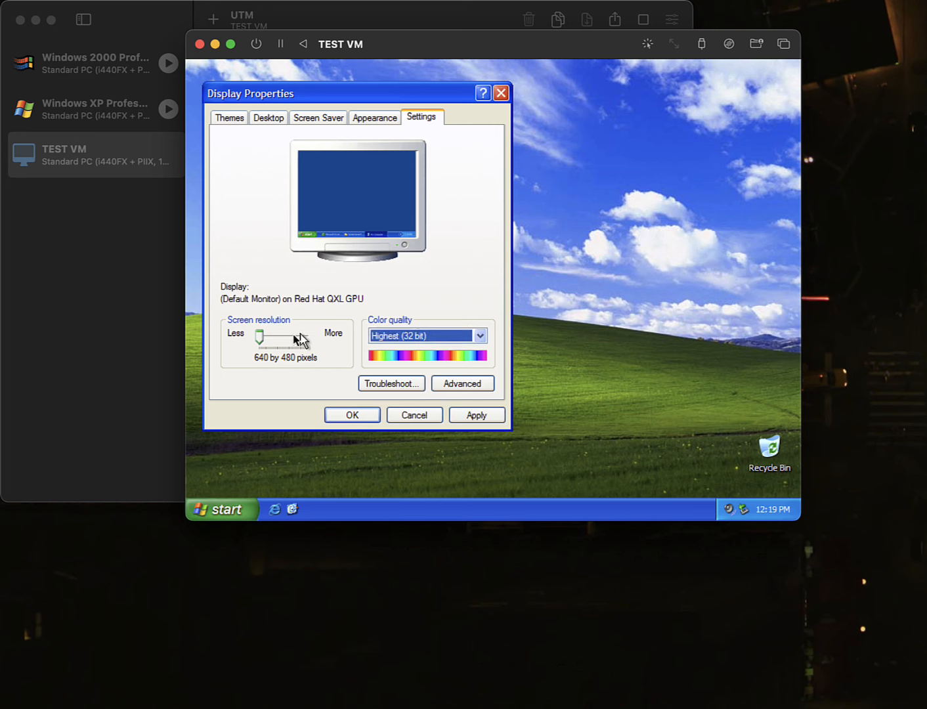
drag(260, 339, 267, 339)
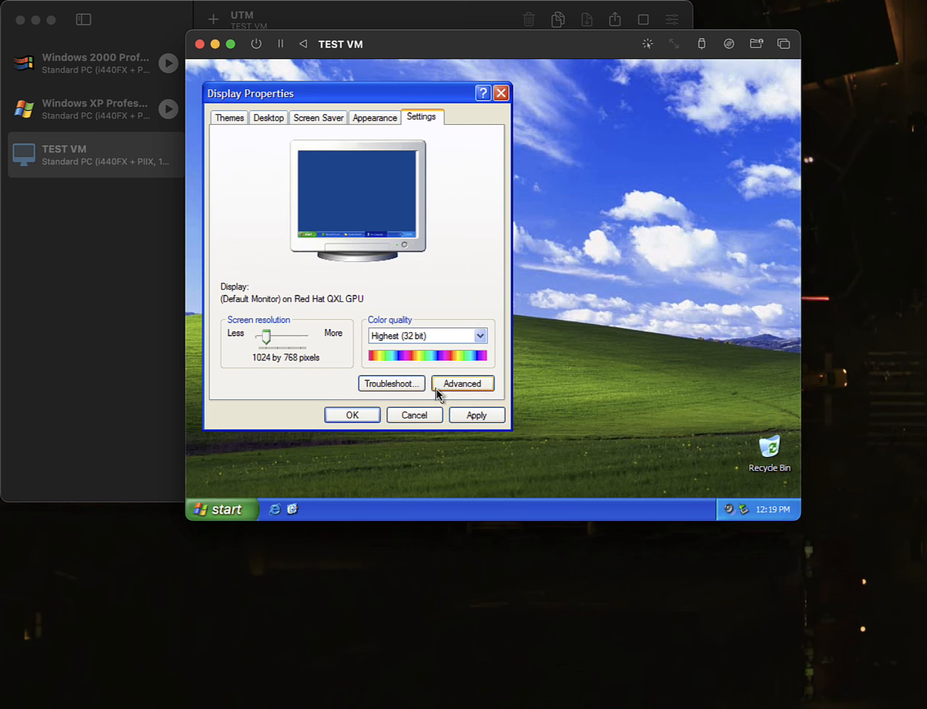
click(477, 416)
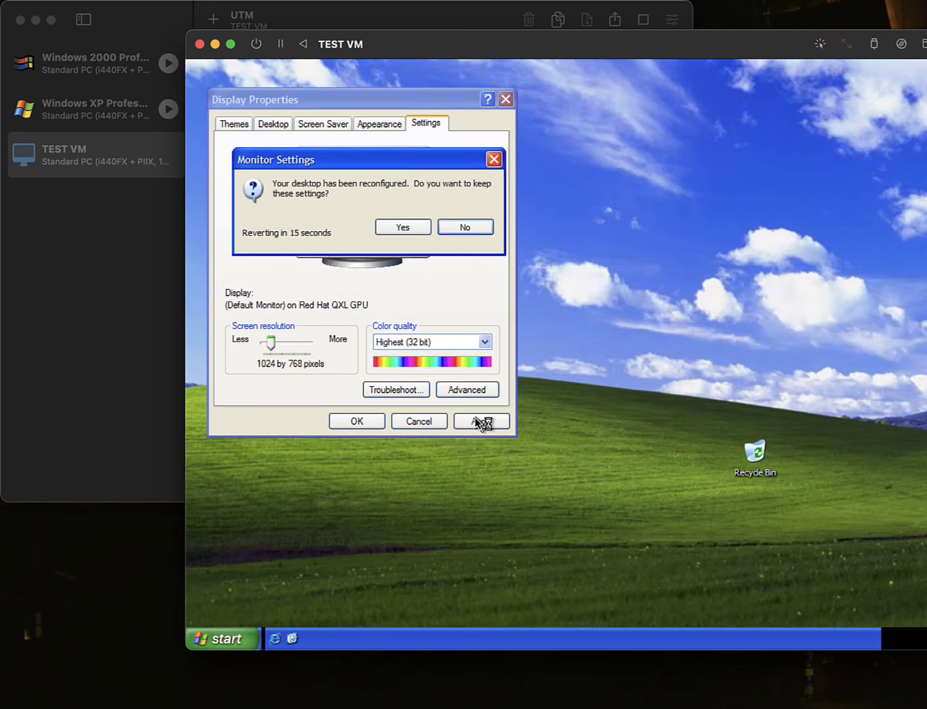
click(399, 228)
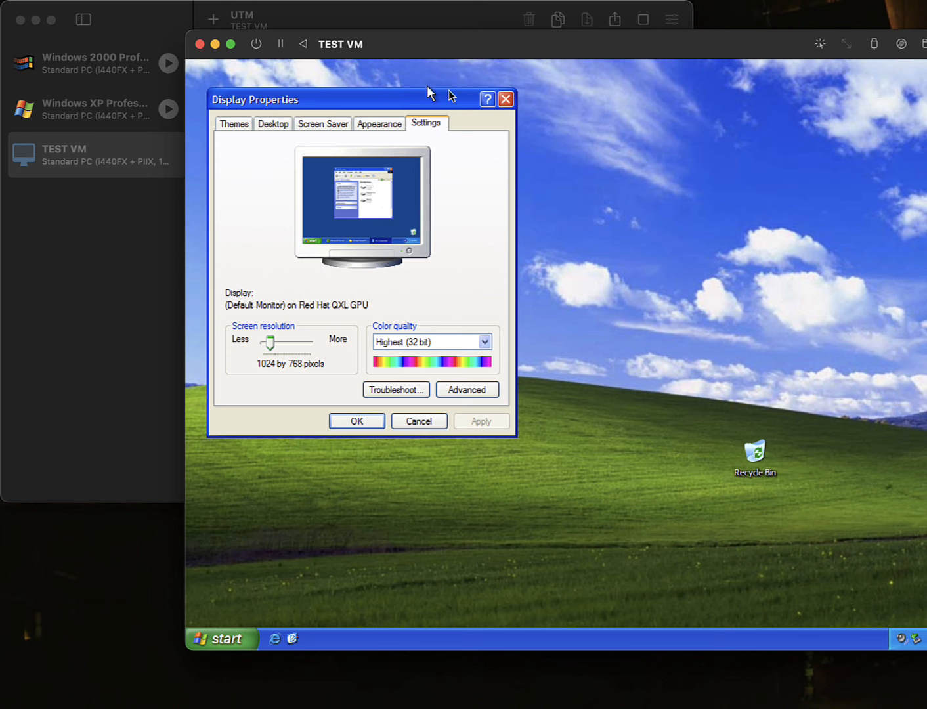
click(505, 99)
Move the TEST VM window fully into view and auto-arrange the Windows XP desktop icons
drag(463, 41, 378, 42)
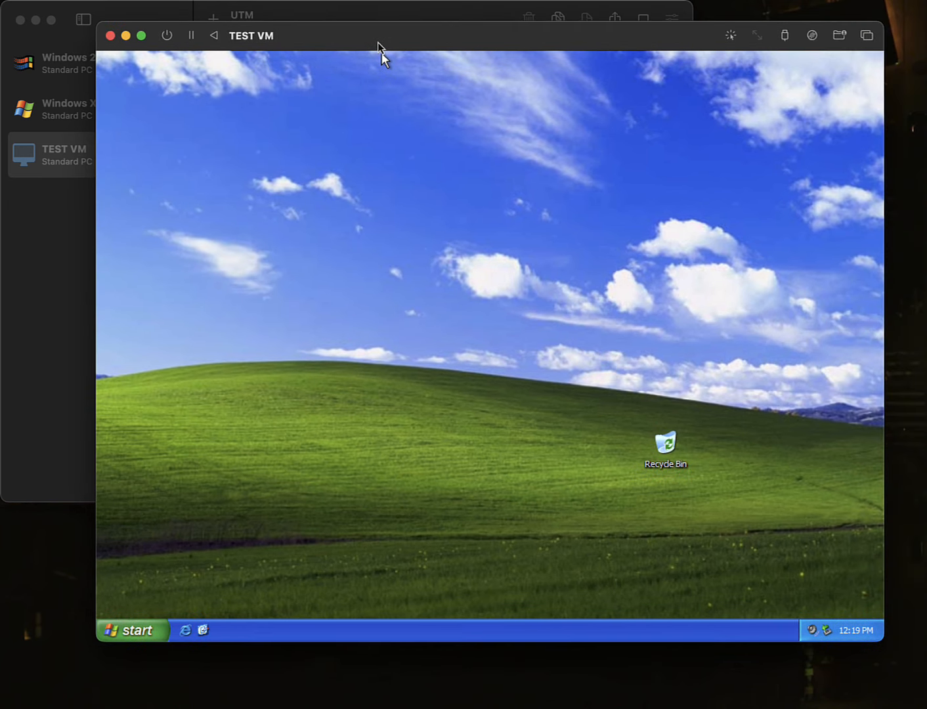
right_click(387, 278)
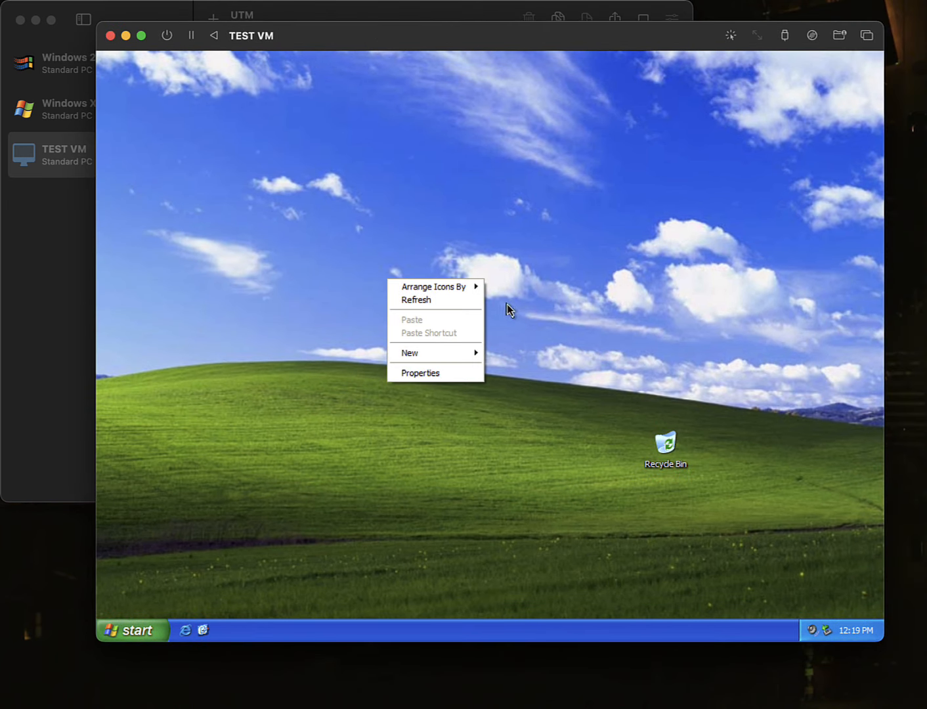
mouse_move(474, 292)
click(518, 359)
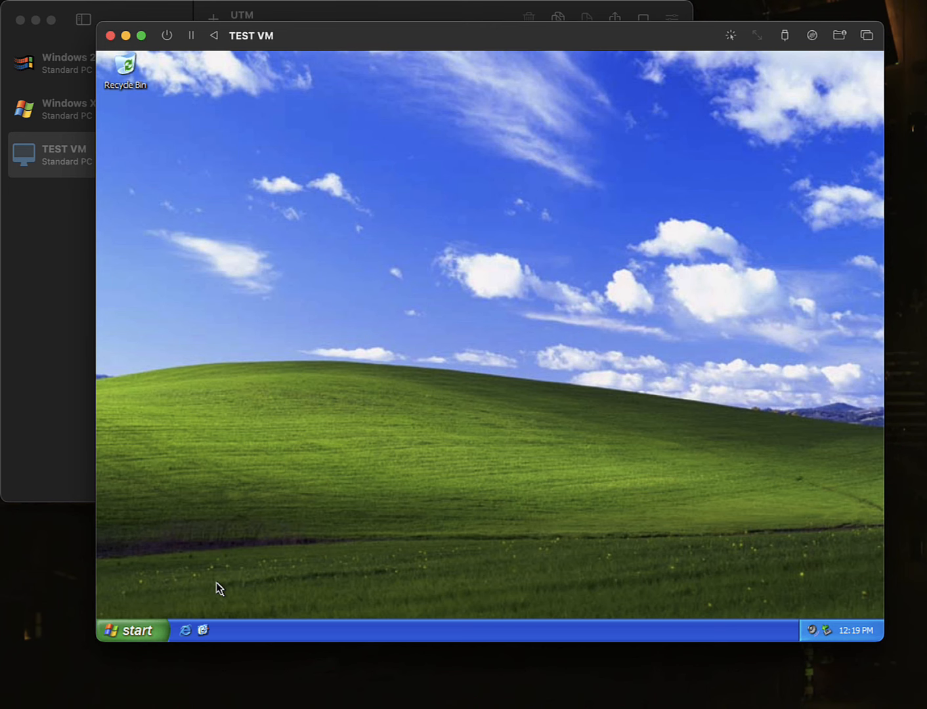
Open Internet Explorer in the VM, stop the default page from loading, and maximize the browser window
click(185, 631)
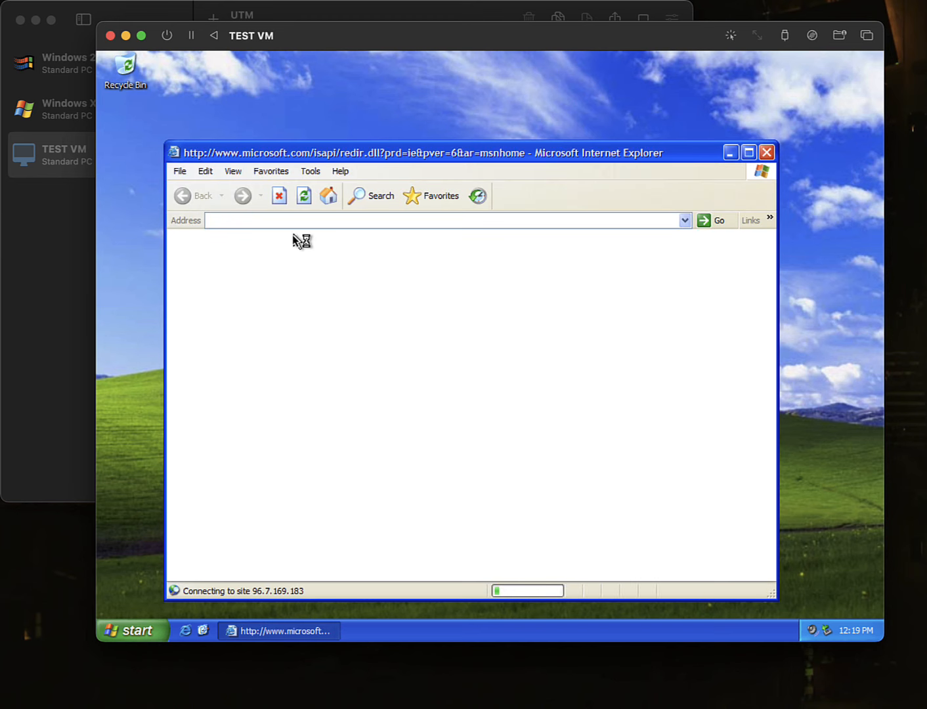
click(281, 197)
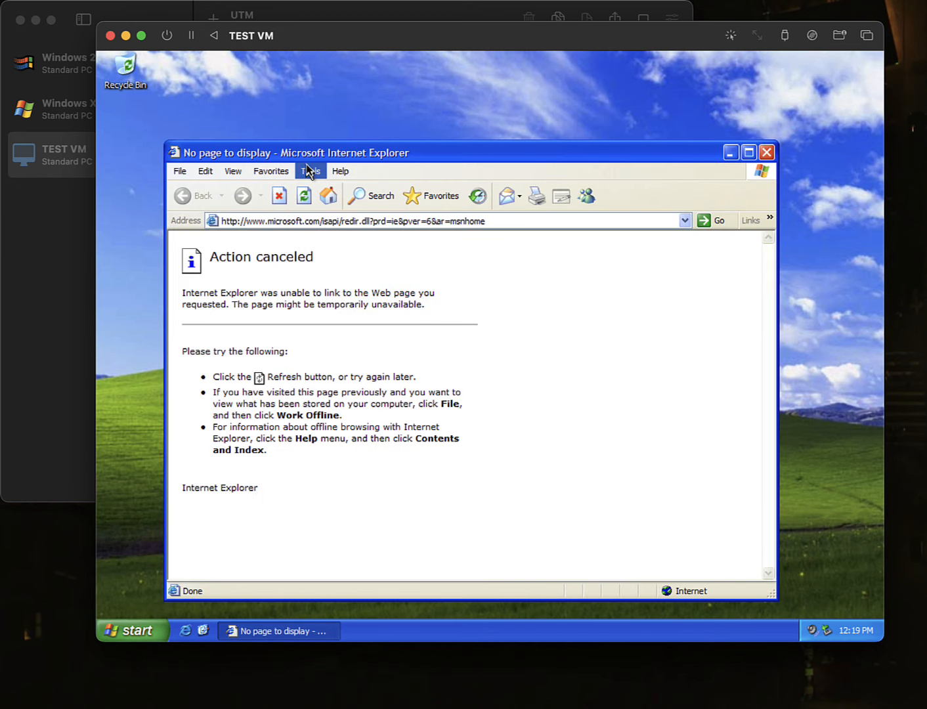
double_click(313, 152)
click(241, 82)
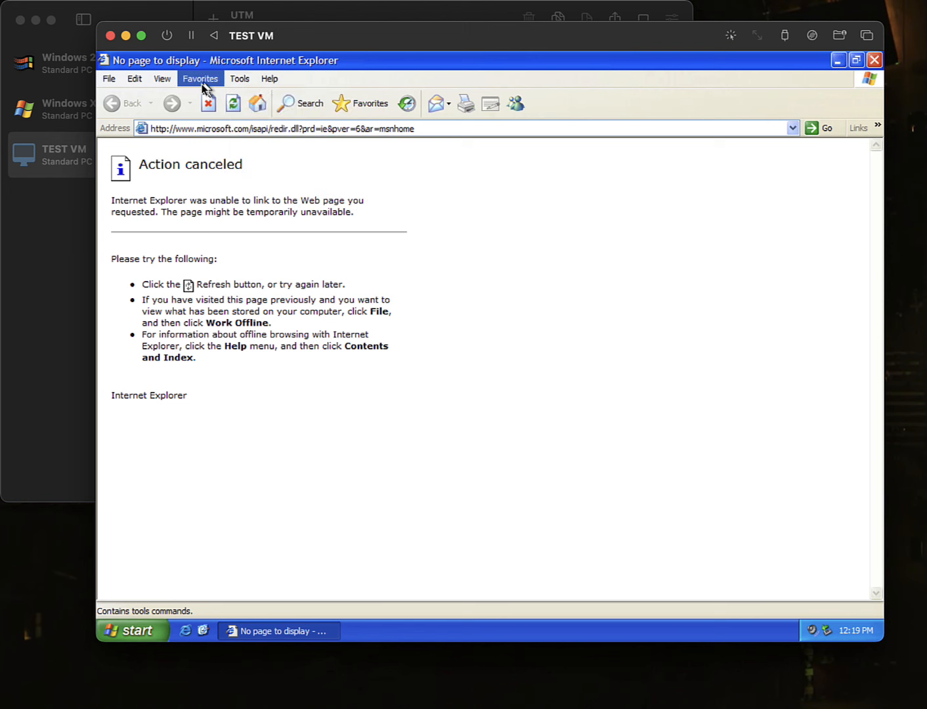
click(273, 200)
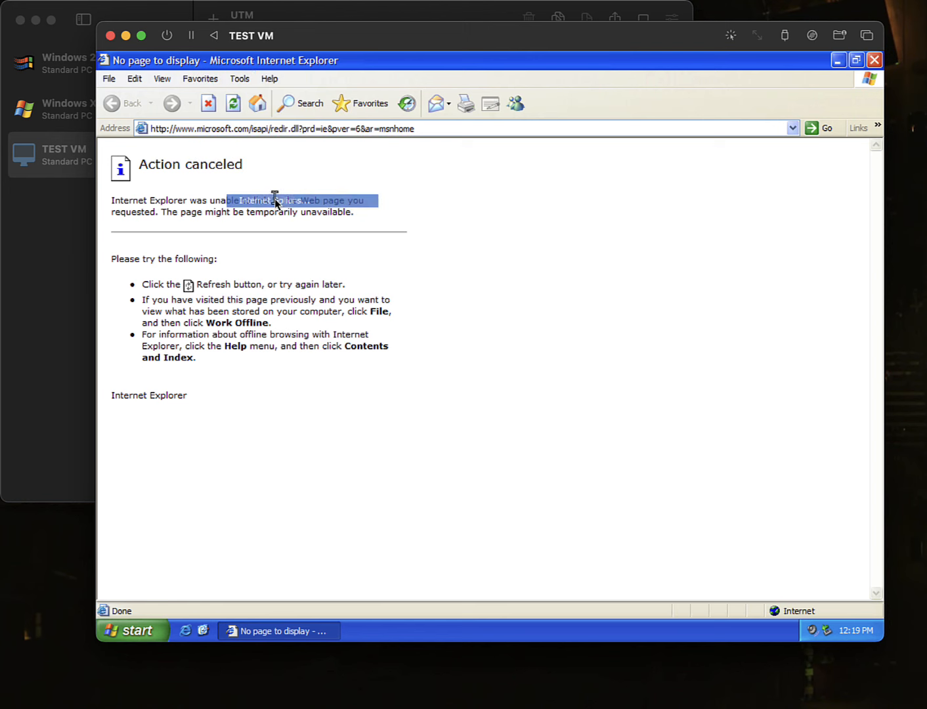
text(w)
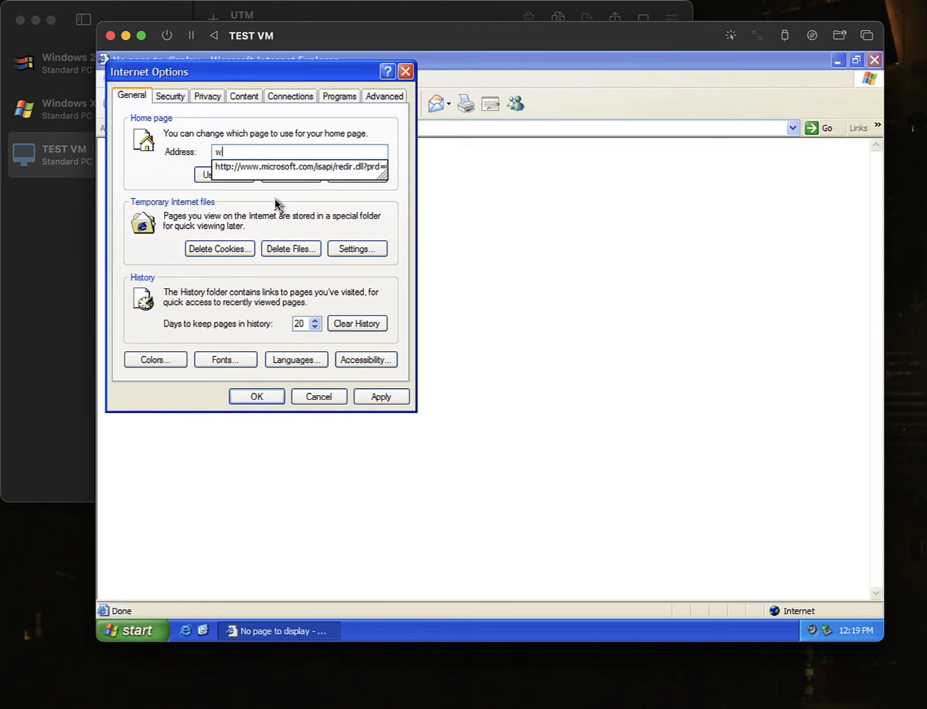
text(ww.google.com)
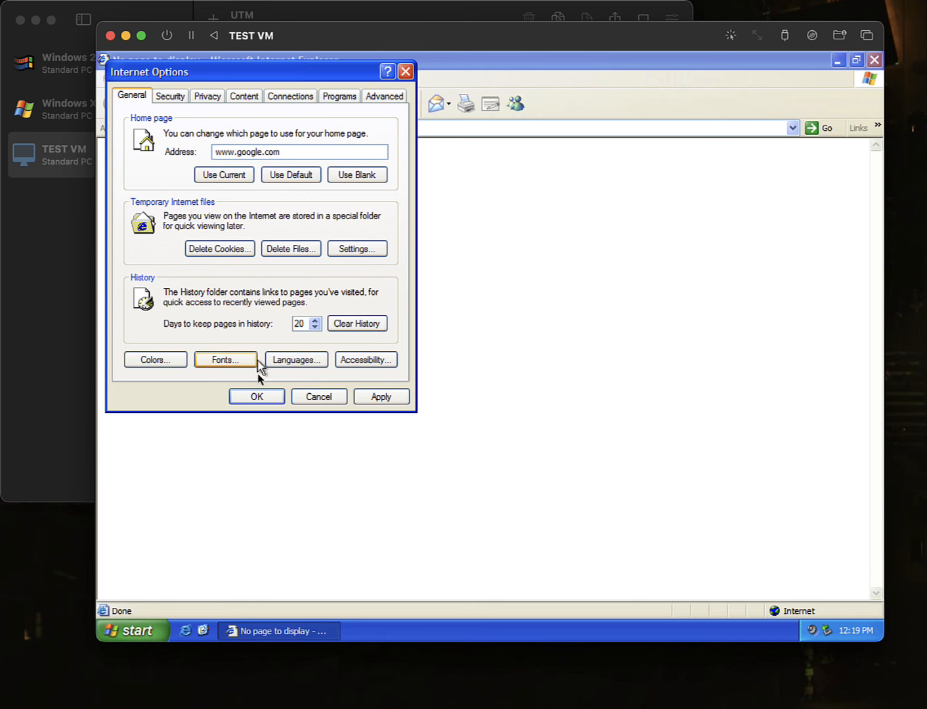
click(256, 397)
click(265, 107)
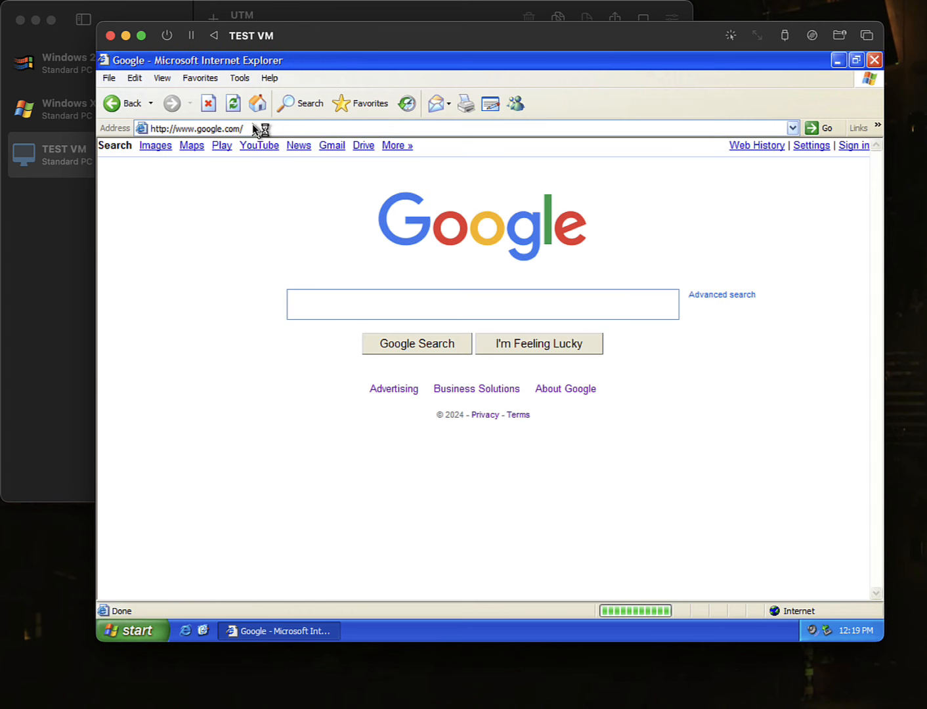
click(253, 126)
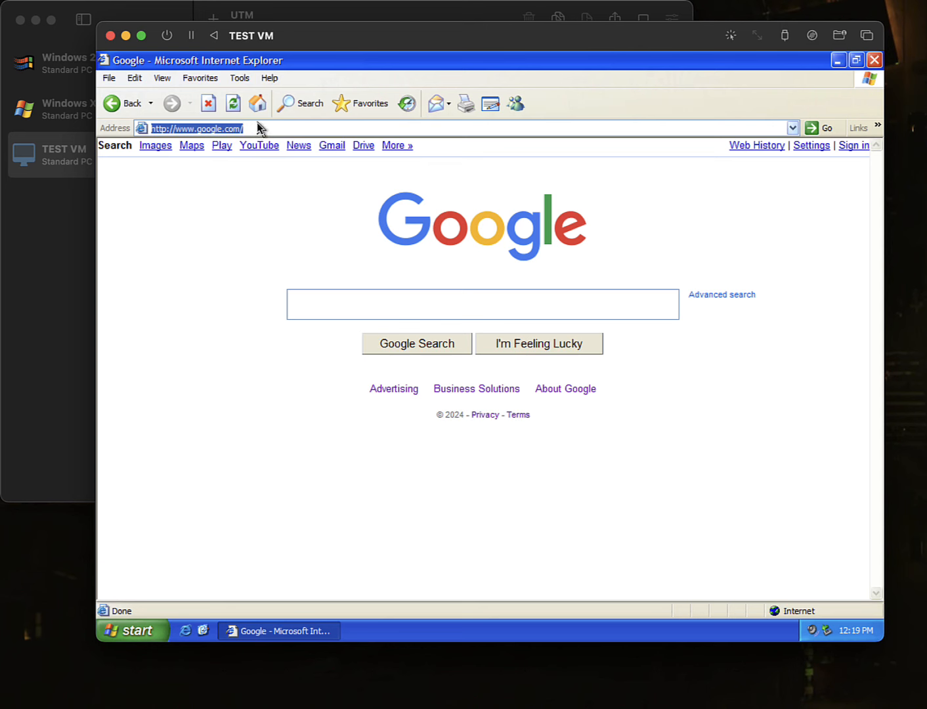
text(www.)
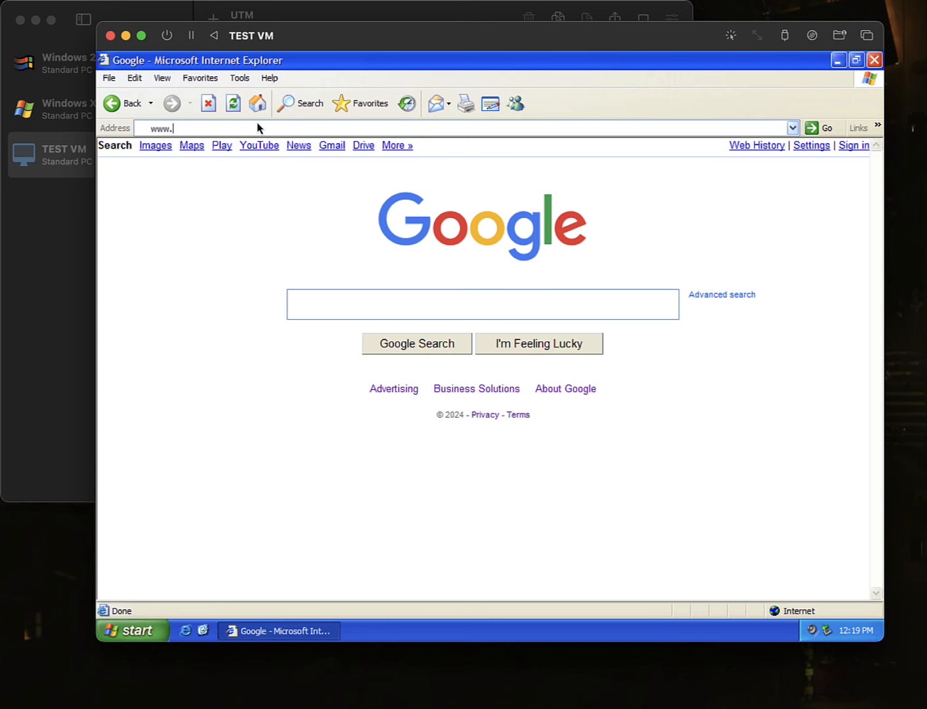
text(legacyu)
text(pdates.)
text(co)
key(BackSpace)
key(BackSpace)
key(BackSpace)
key(BackSpace)
text(.net)
key(Return)
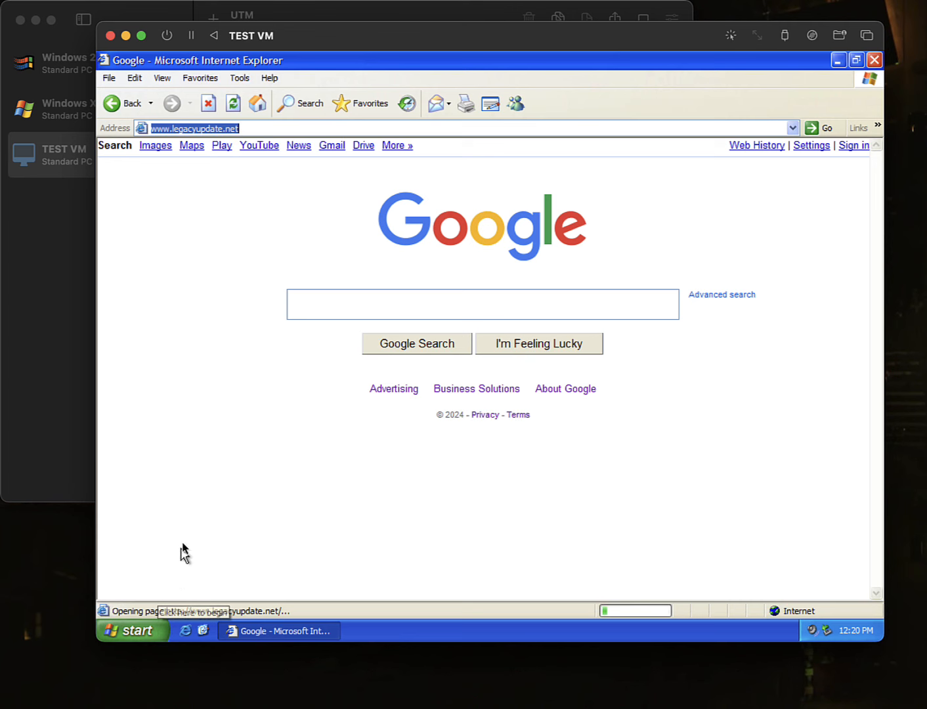
View the Windows version, service pack and hardware details in My Computer's System Properties, and close the dialog
click(153, 631)
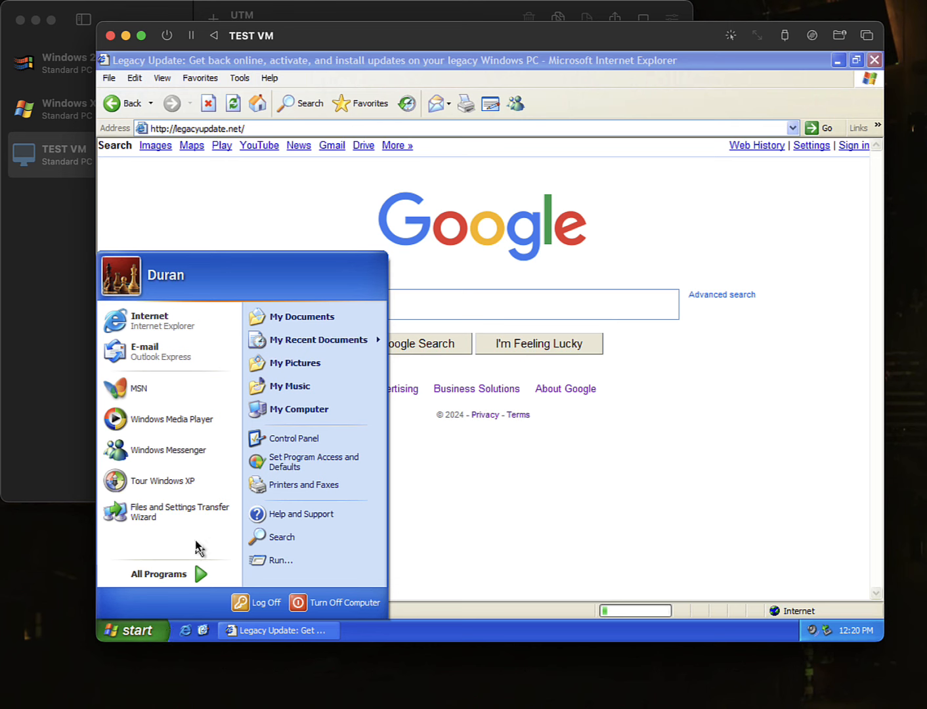
right_click(289, 410)
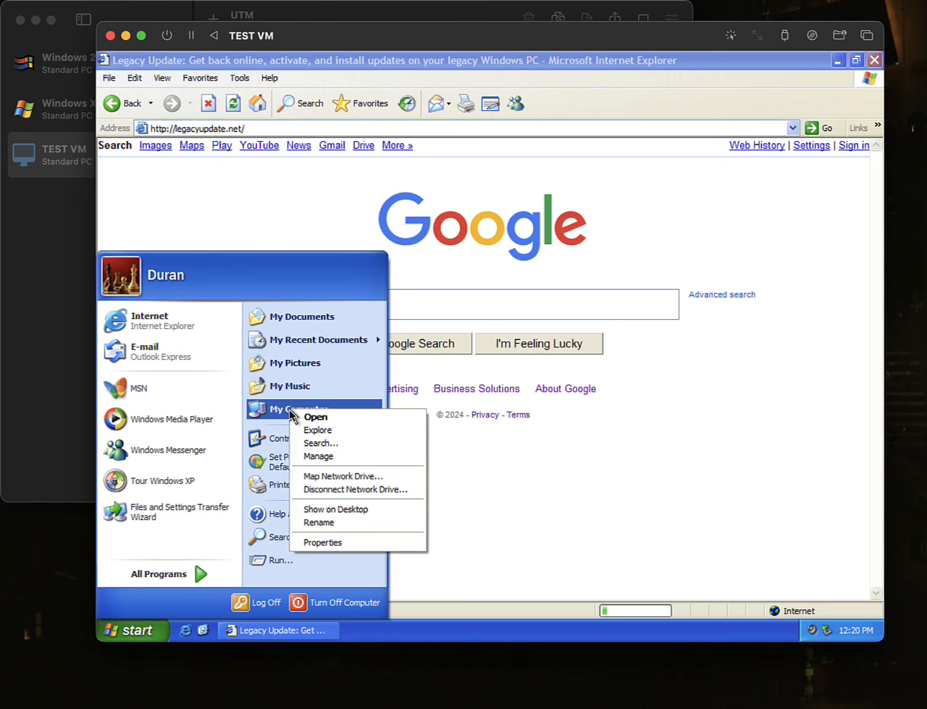
click(369, 542)
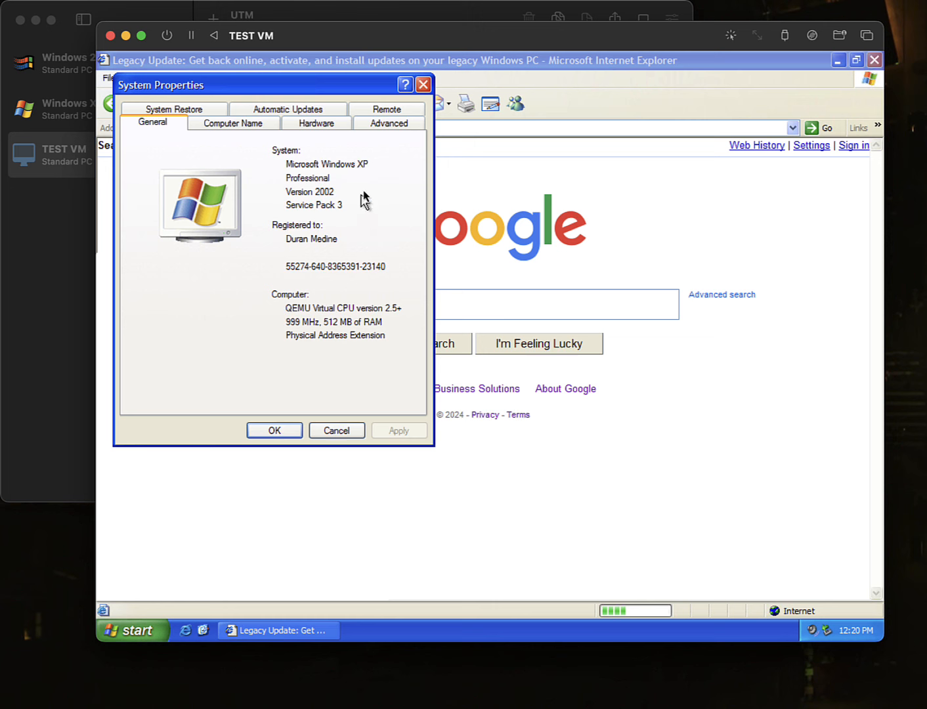
click(423, 84)
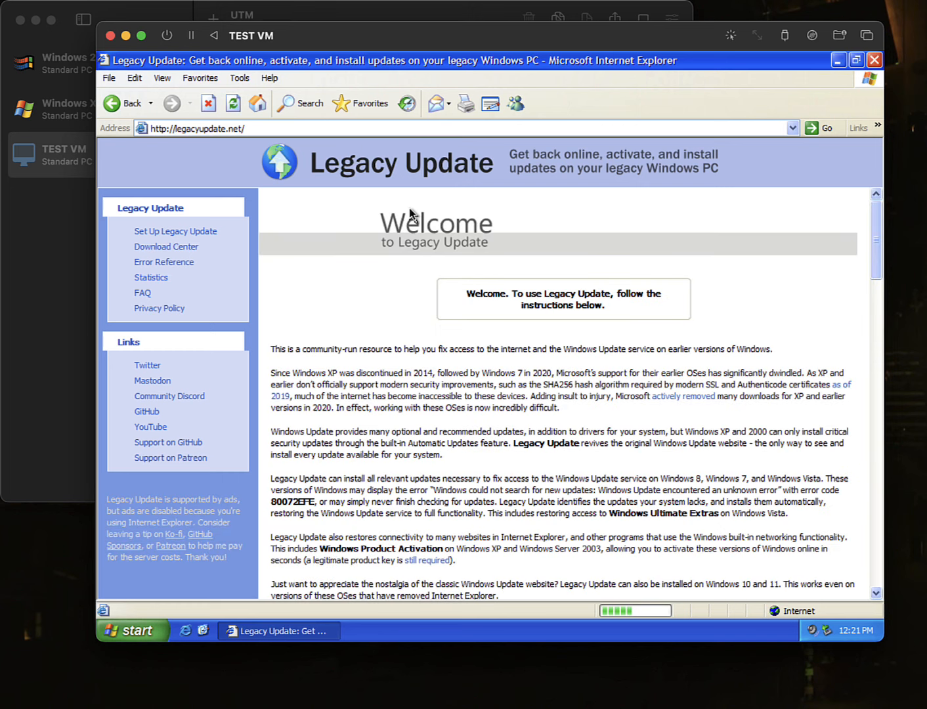
Download and run LegacyUpdate-1.9.exe with the download dialog set to close on completion, and install Legacy Update with the preselected components
scroll(870, 339, down, 5)
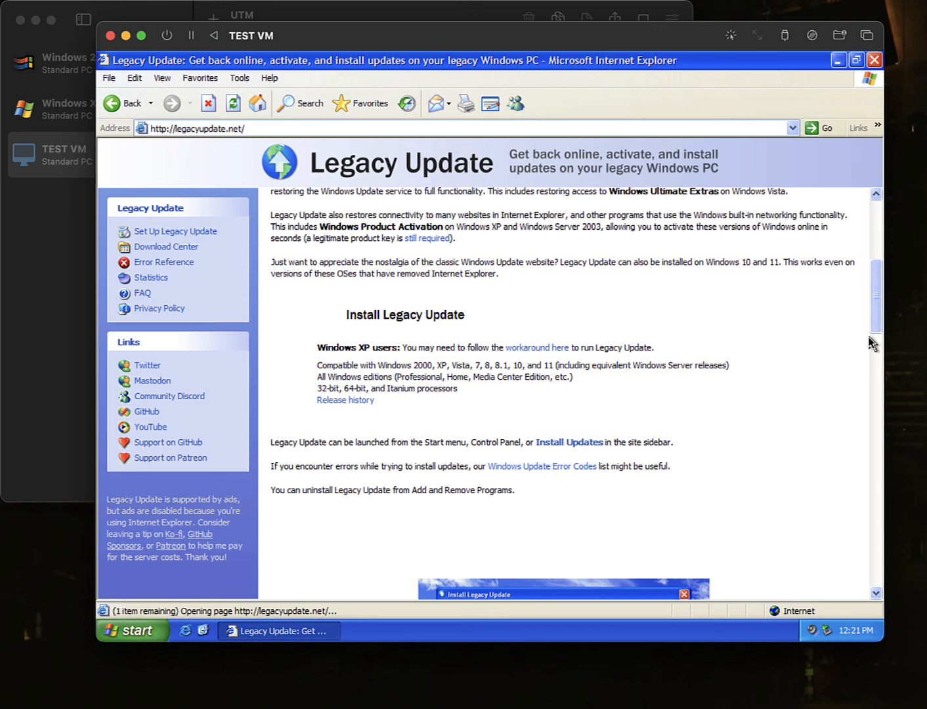
click(383, 320)
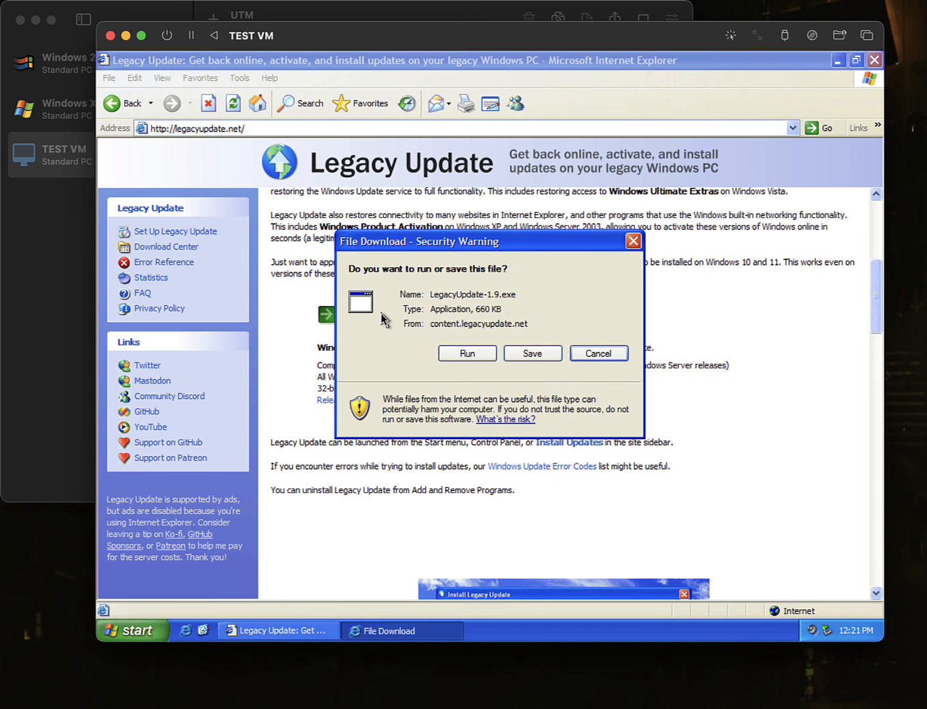
click(467, 353)
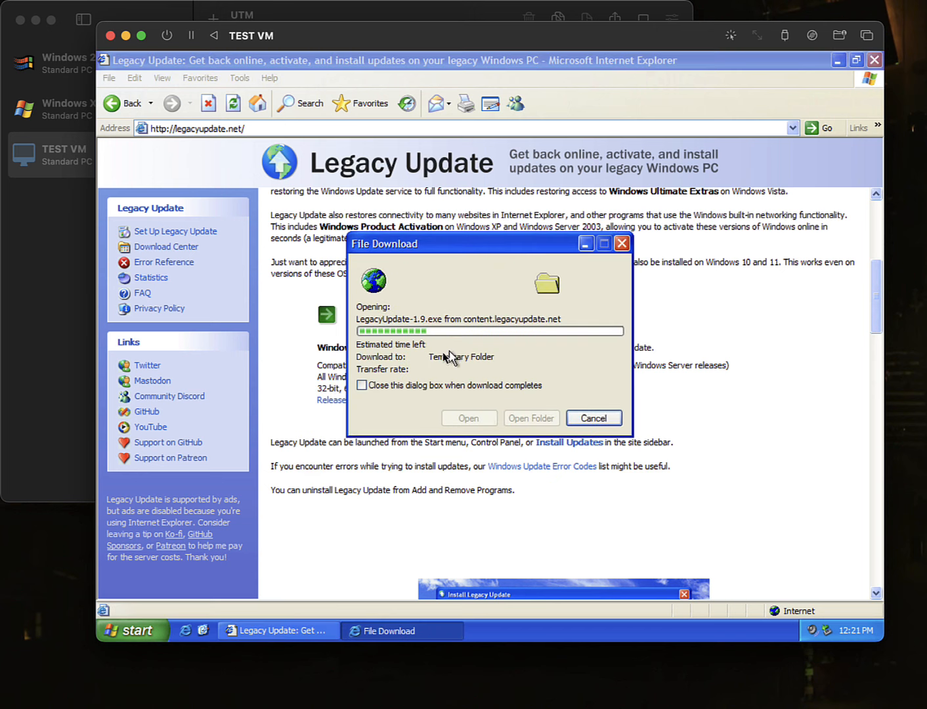
click(362, 386)
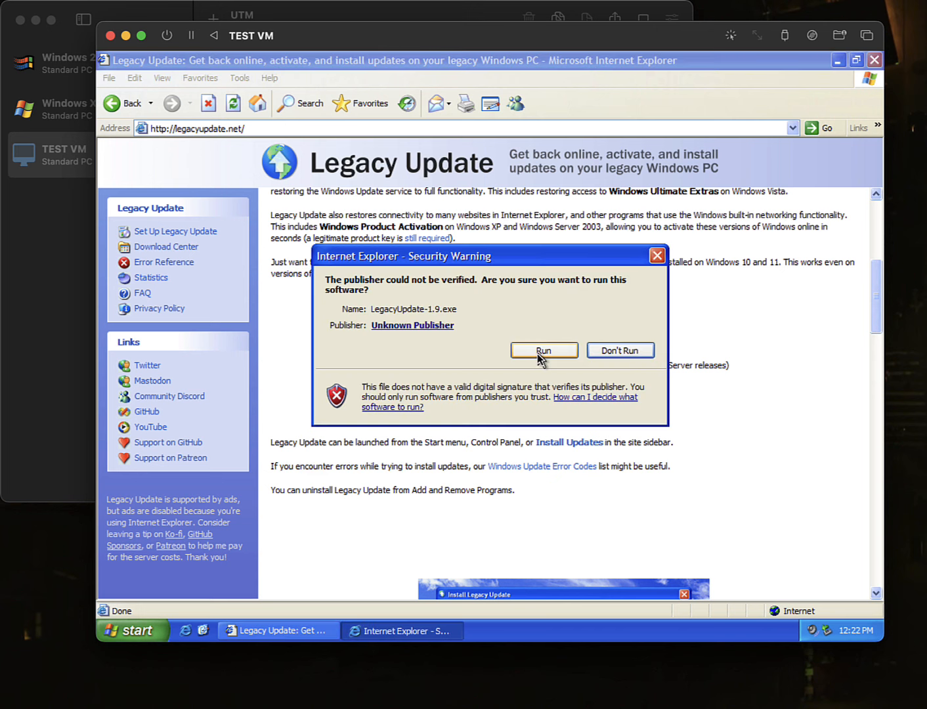
click(538, 357)
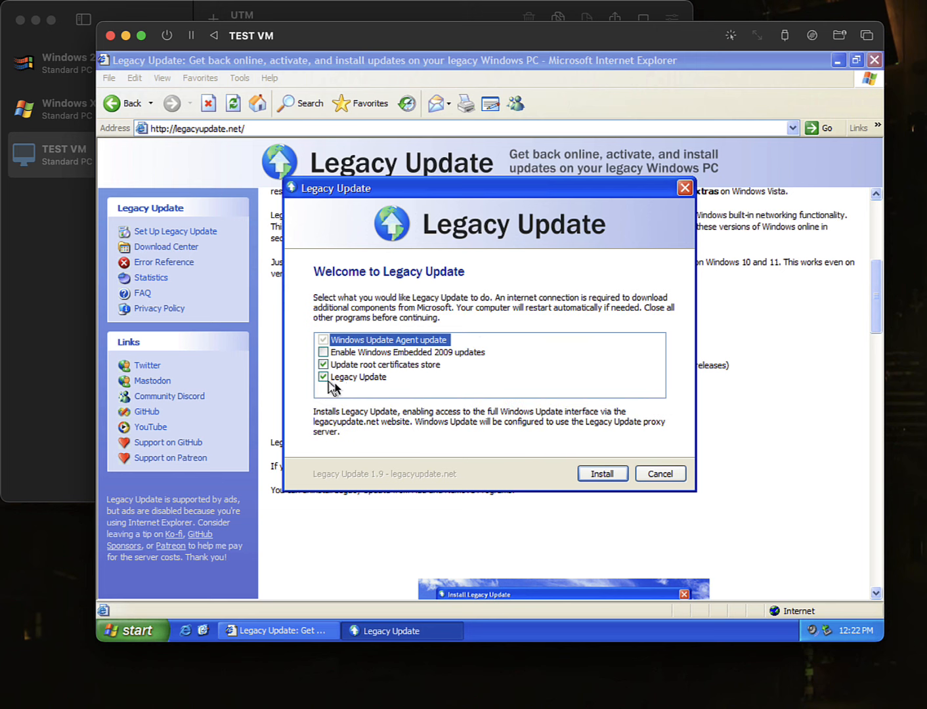
click(602, 475)
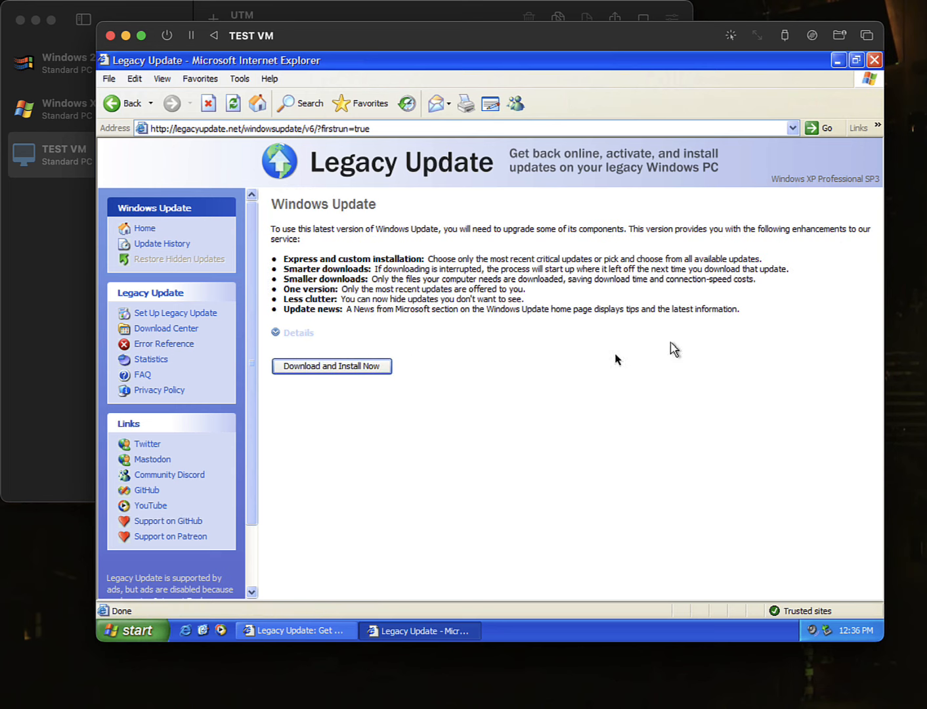
Download and install the required Windows Update components, and close the older Legacy Update browser window
click(362, 366)
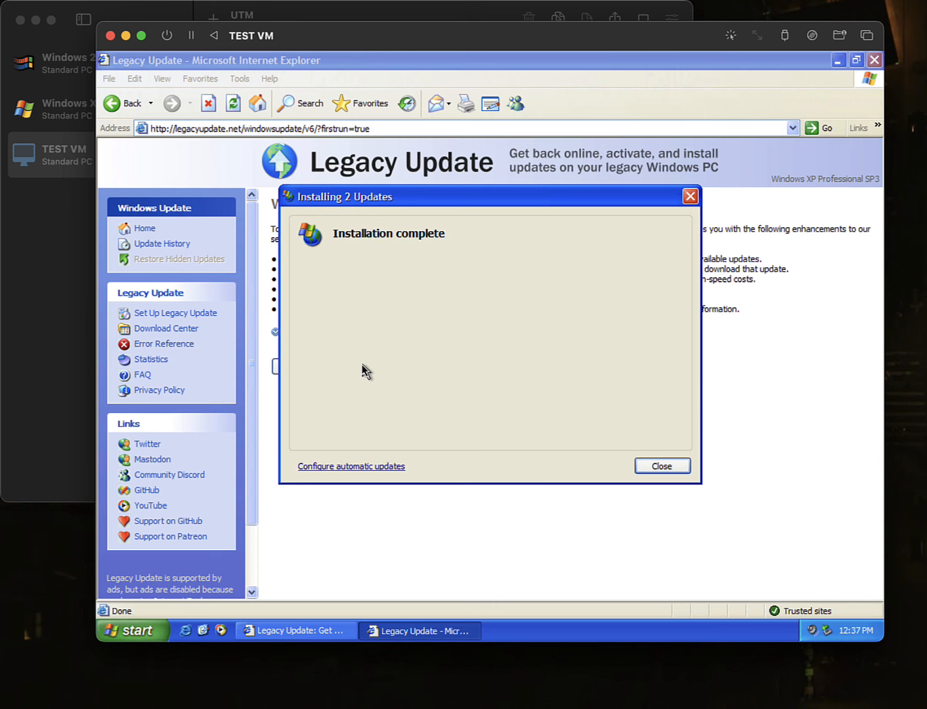
click(659, 467)
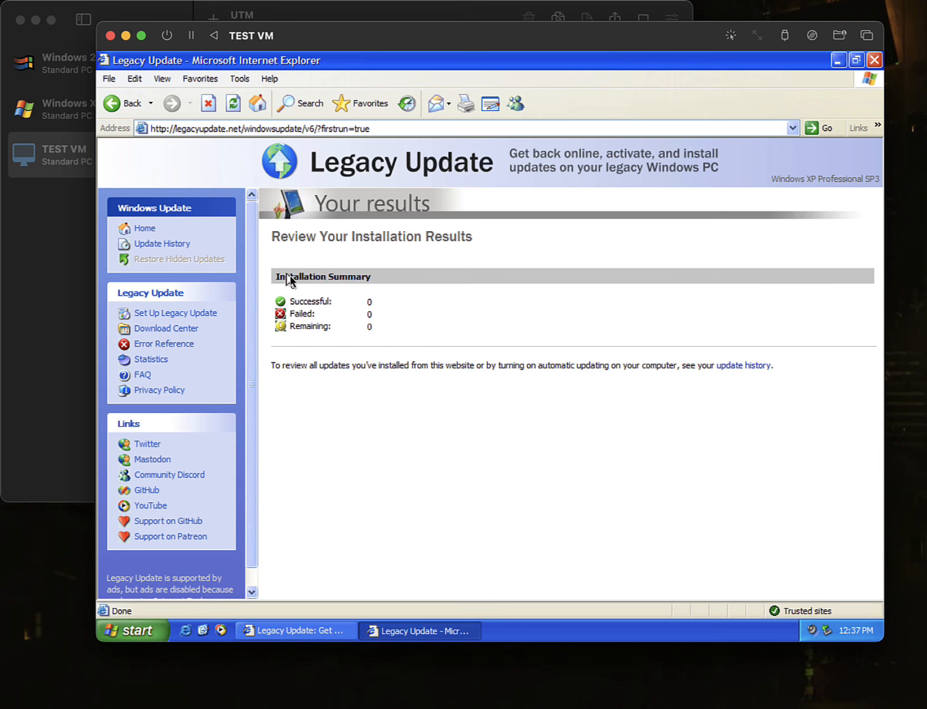
right_click(354, 634)
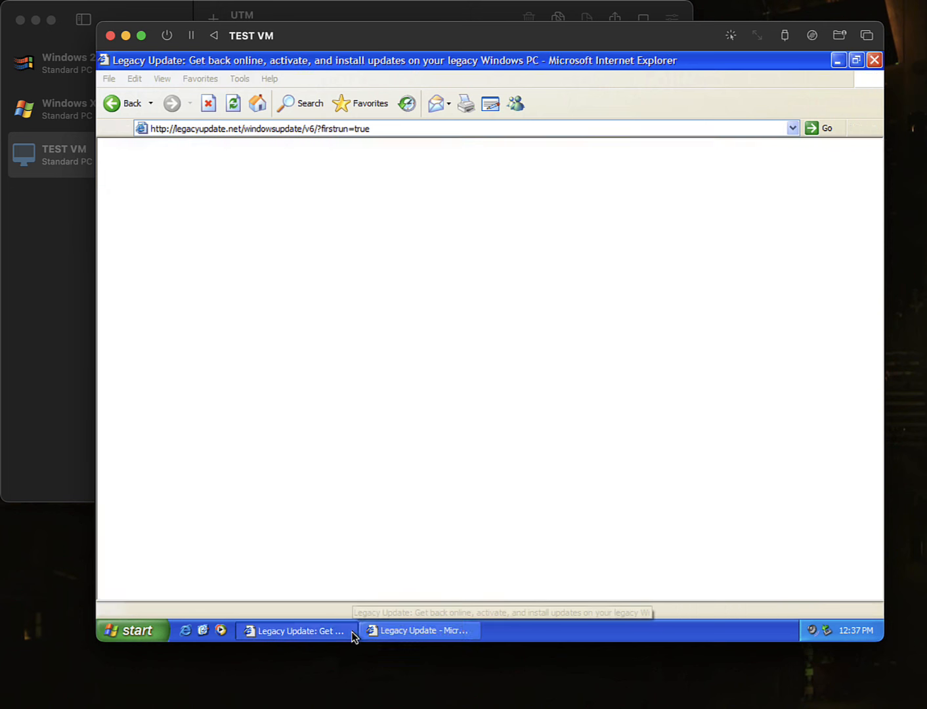
click(363, 615)
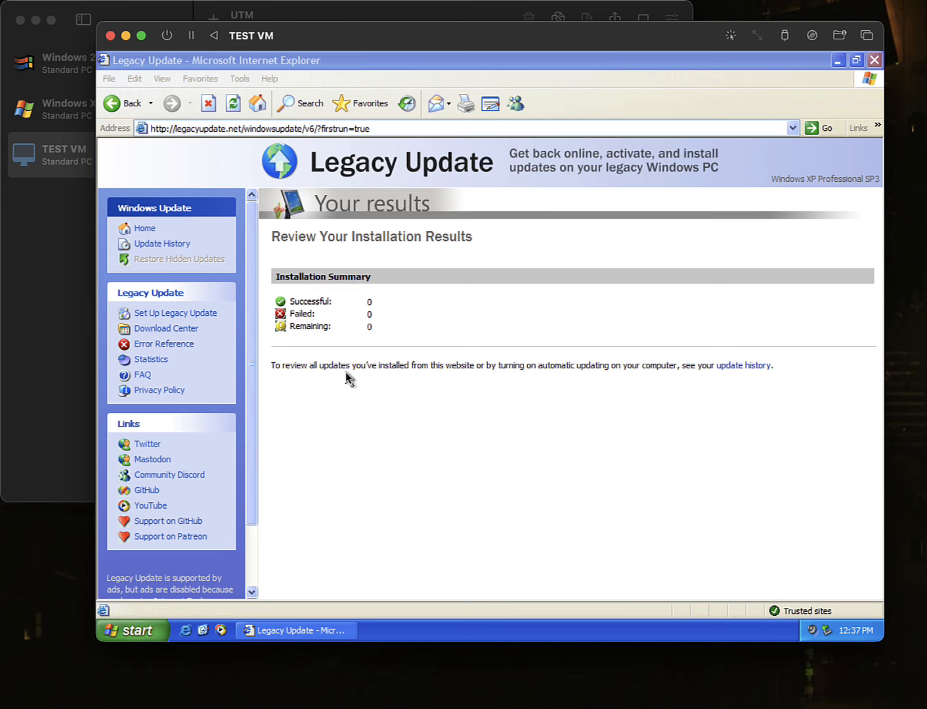
click(346, 388)
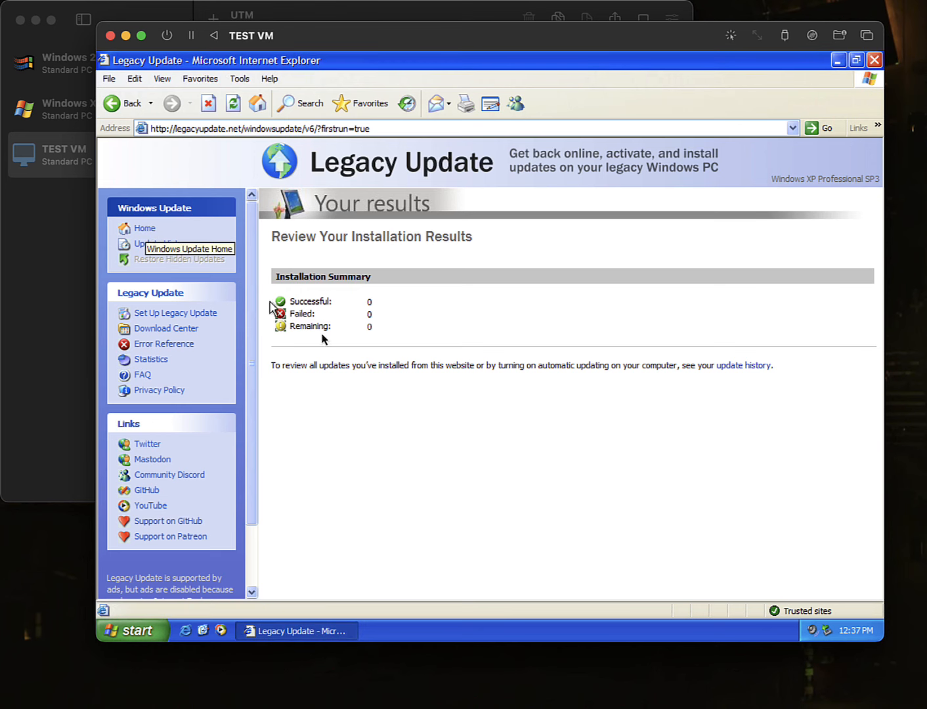
Check for available updates from the Windows Update home page on Legacy Update, and close Internet Explorer
click(142, 227)
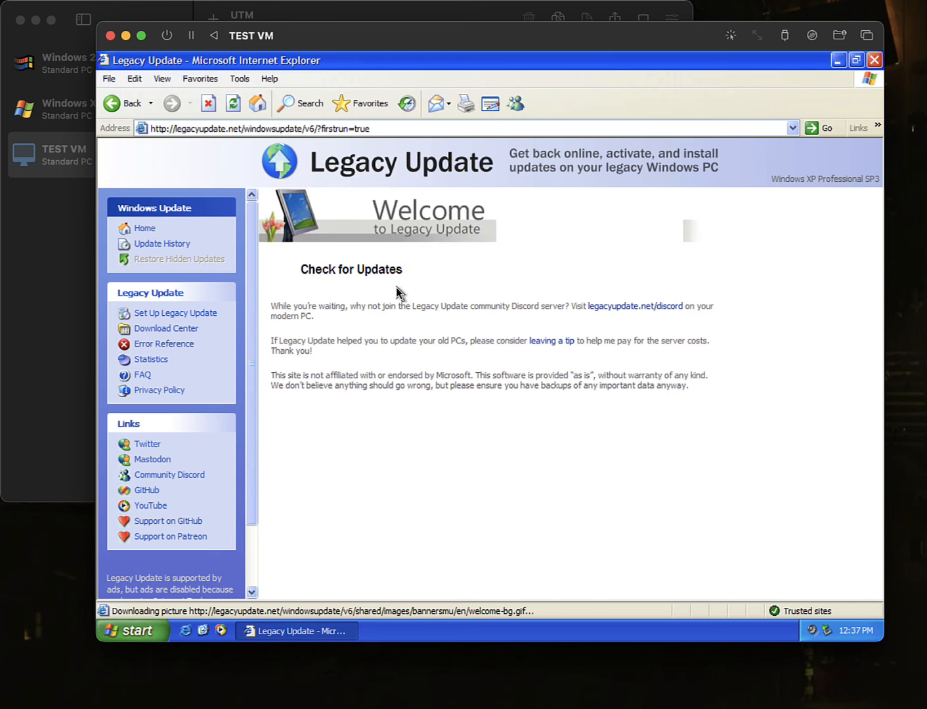
click(362, 272)
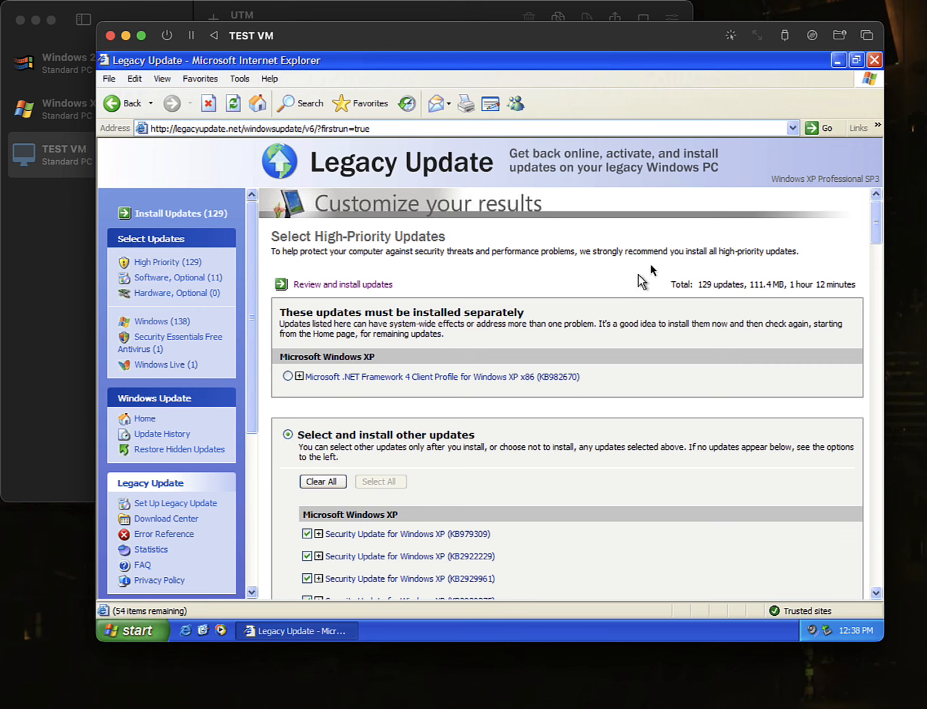
click(874, 60)
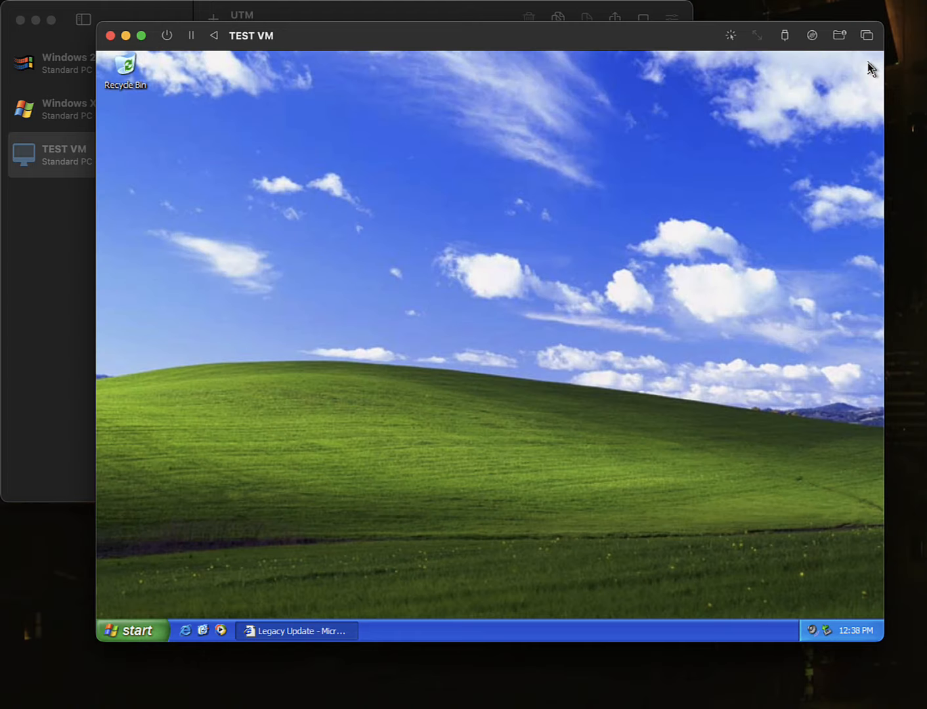